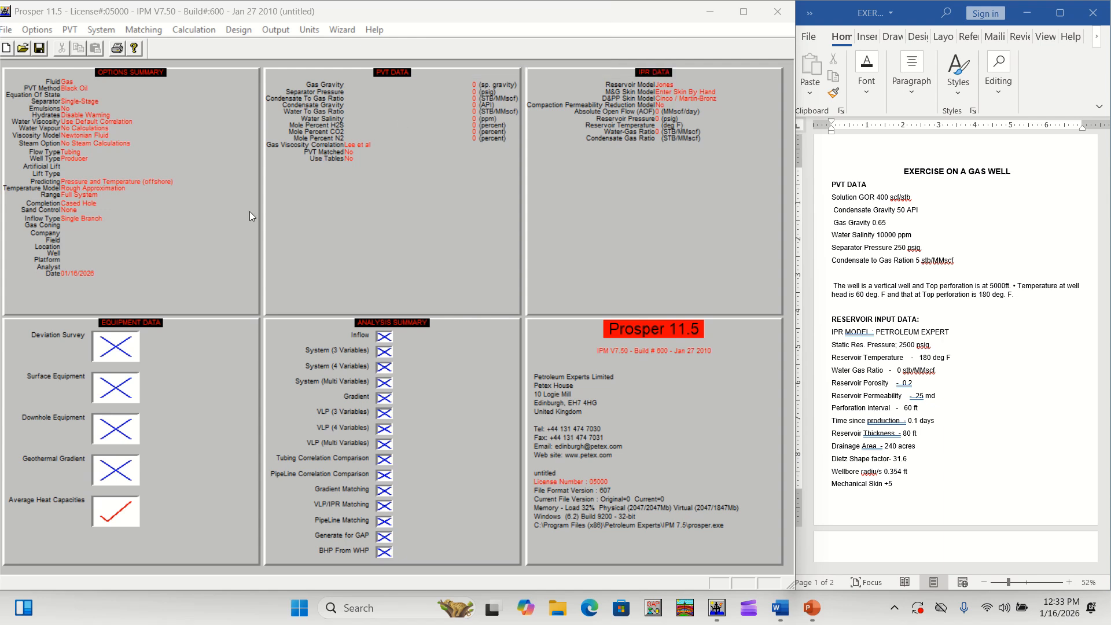
Review the fluid choices in the system summary and accept it with Dry and Wet Gas
double_click(106, 159)
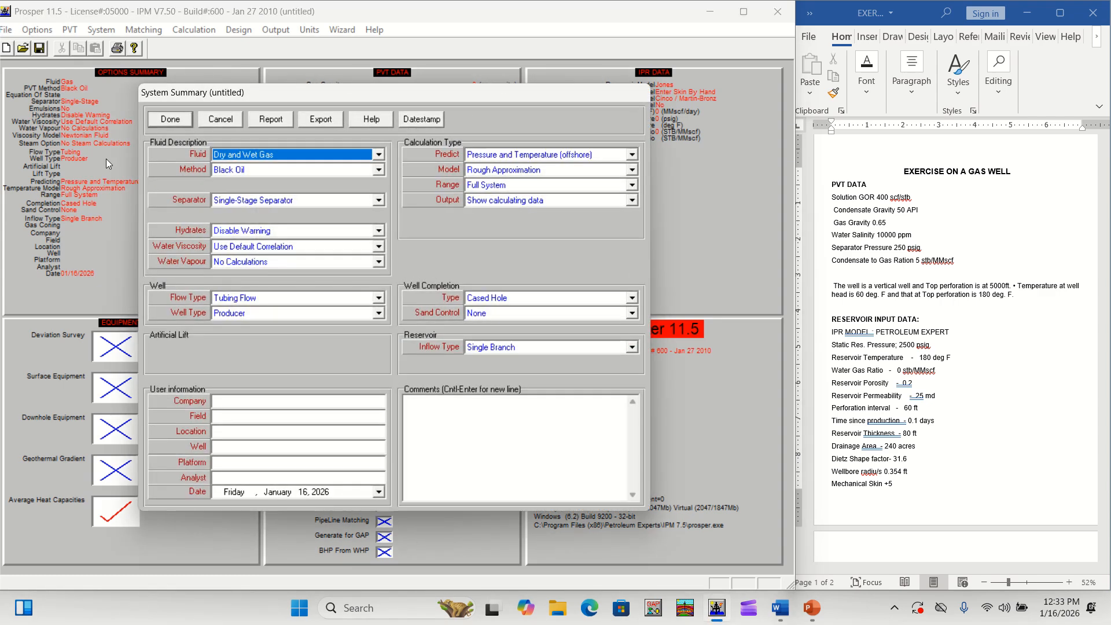
click(380, 154)
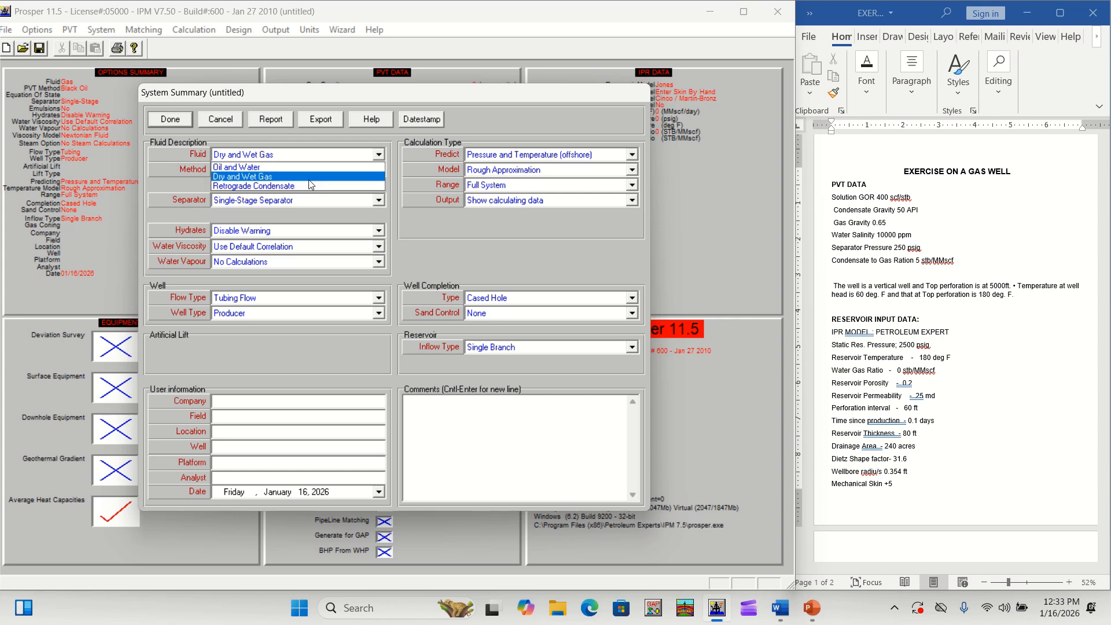
key(Escape)
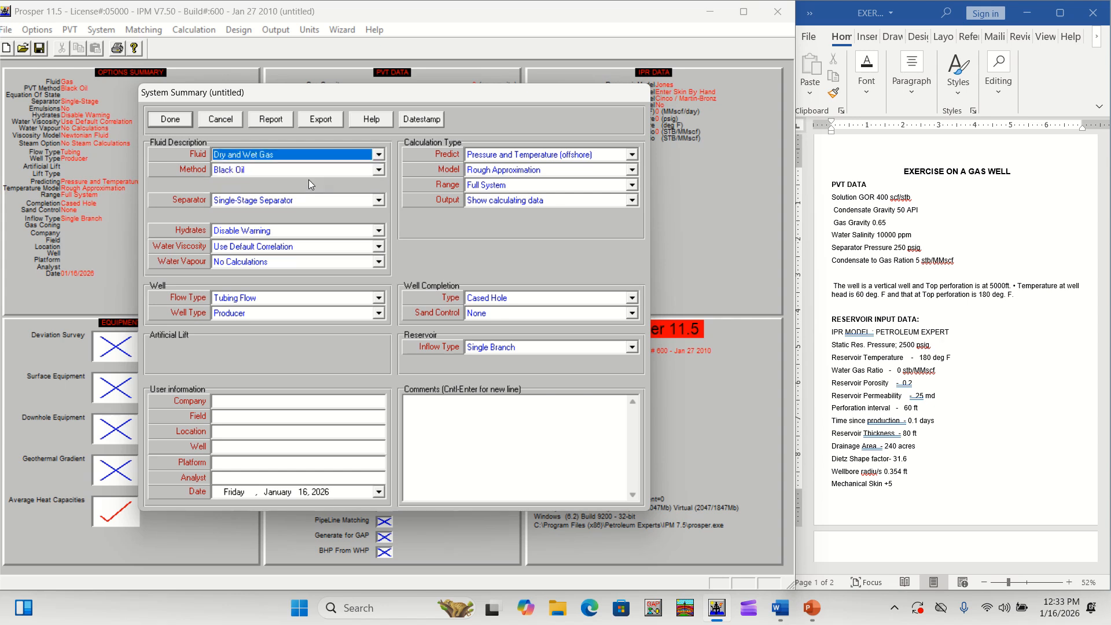
click(179, 121)
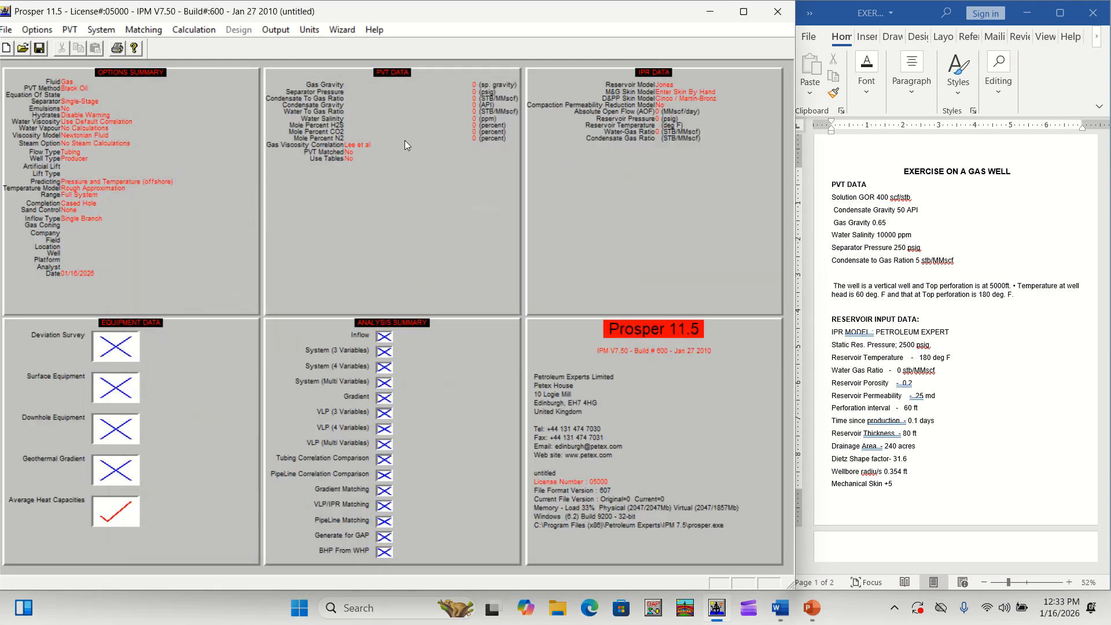
In the PVT input data, set gas gravity to 0.65, separator pressure to 250 psig and condensate-to-gas ratio to 5 STB/MMscf
click(402, 189)
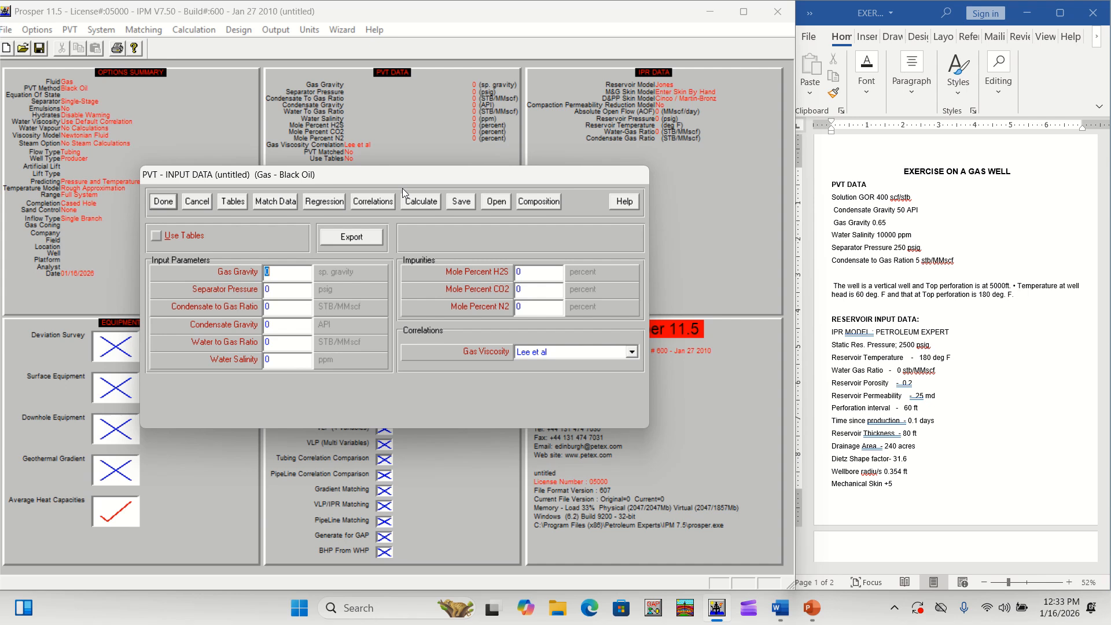
click(271, 276)
key(BackSpace)
text(0.65)
key(Tab)
text(259)
key(BackSpace)
text(0)
key(BackSpace)
text(5)
Set the PVT condensate gravity to 50 API, water-to-gas ratio to 0 STB/MMscf and water salinity to 10000 ppm
click(275, 324)
key(BackSpace)
text(50)
click(277, 341)
key(BackSpace)
text(0)
text(0)
click(283, 358)
text(0)
key(BackSpace)
text(10000)
Keep Lee et al as the gas viscosity correlation and accept the PVT data
click(632, 352)
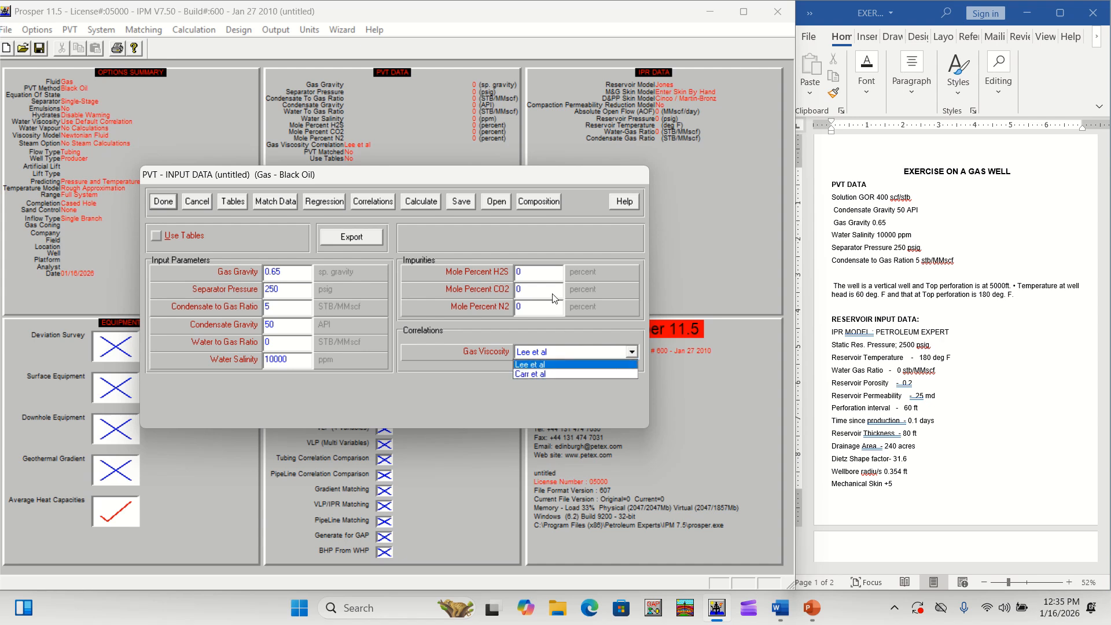
click(564, 351)
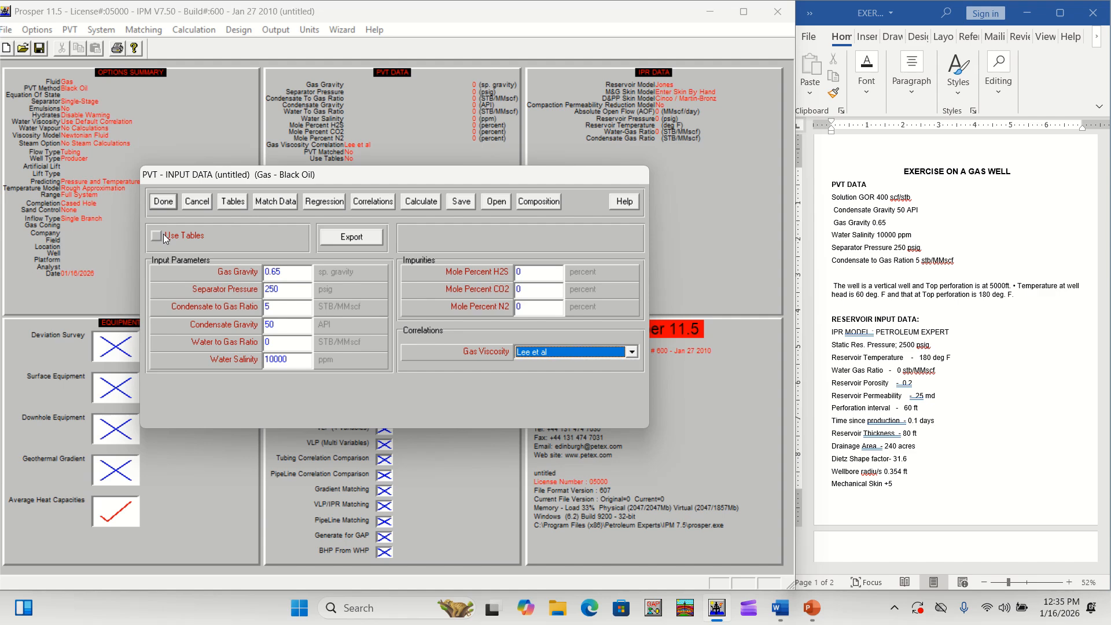
click(172, 203)
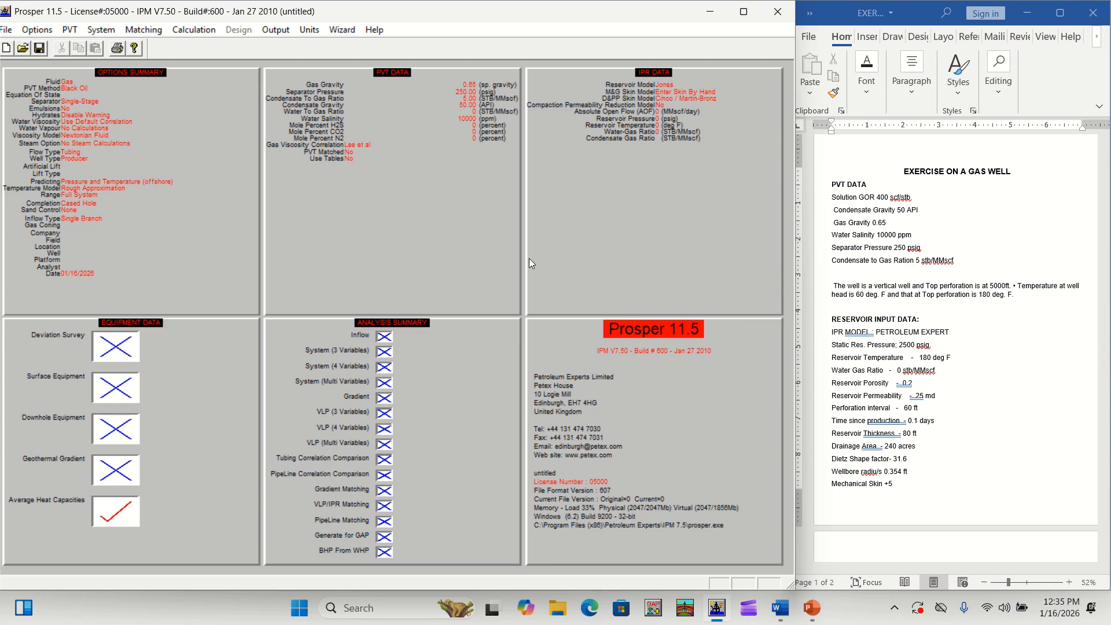
Select the Petroleum Experts reservoir model for the IPR with 2500 psig reservoir pressure, 180 deg F temperature and 0 water gas ratio
double_click(639, 178)
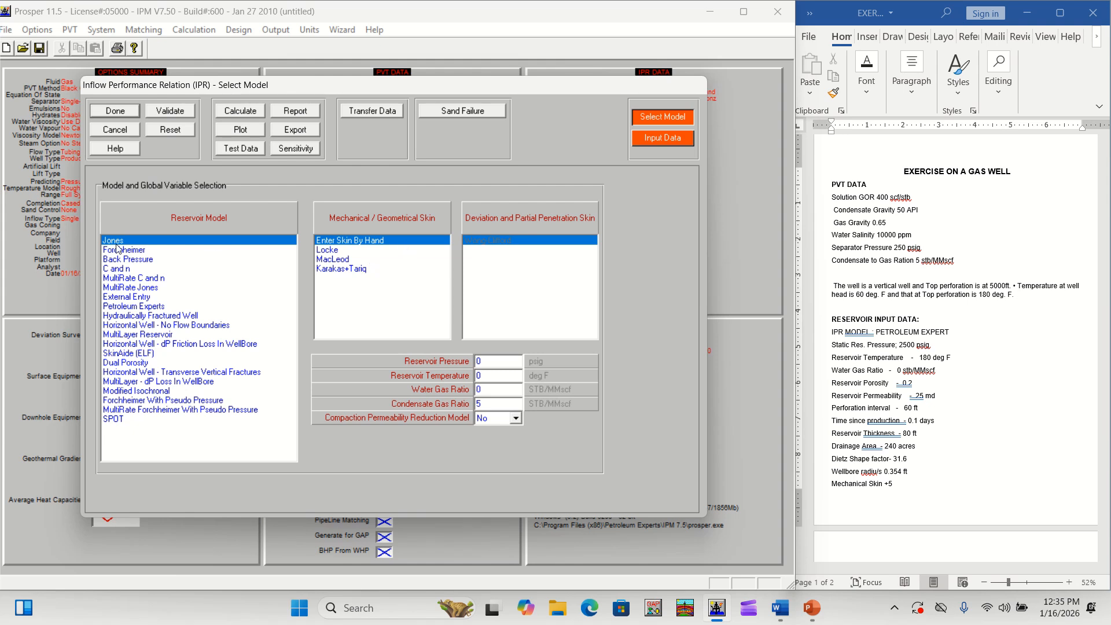
click(137, 307)
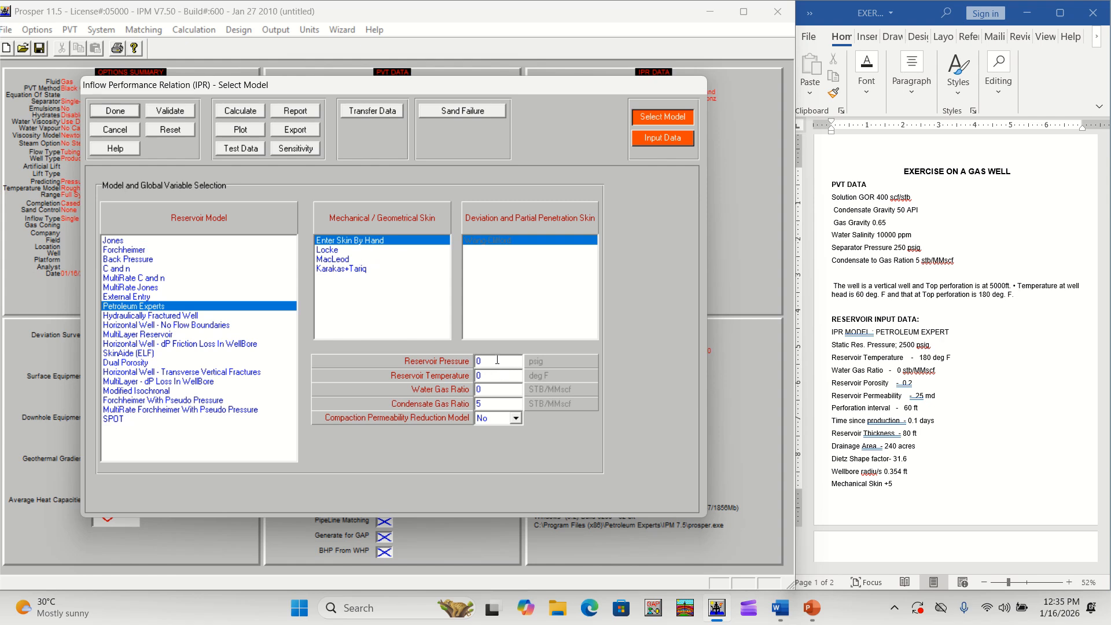
key(BackSpace)
text(2500)
click(489, 377)
key(BackSpace)
text(180)
click(493, 390)
key(BackSpace)
text(0)
In the IPR input data, enter reservoir permeability 25 md, thickness 80 feet, drainage area 240 acres and Dietz shape factor 31.6
click(666, 137)
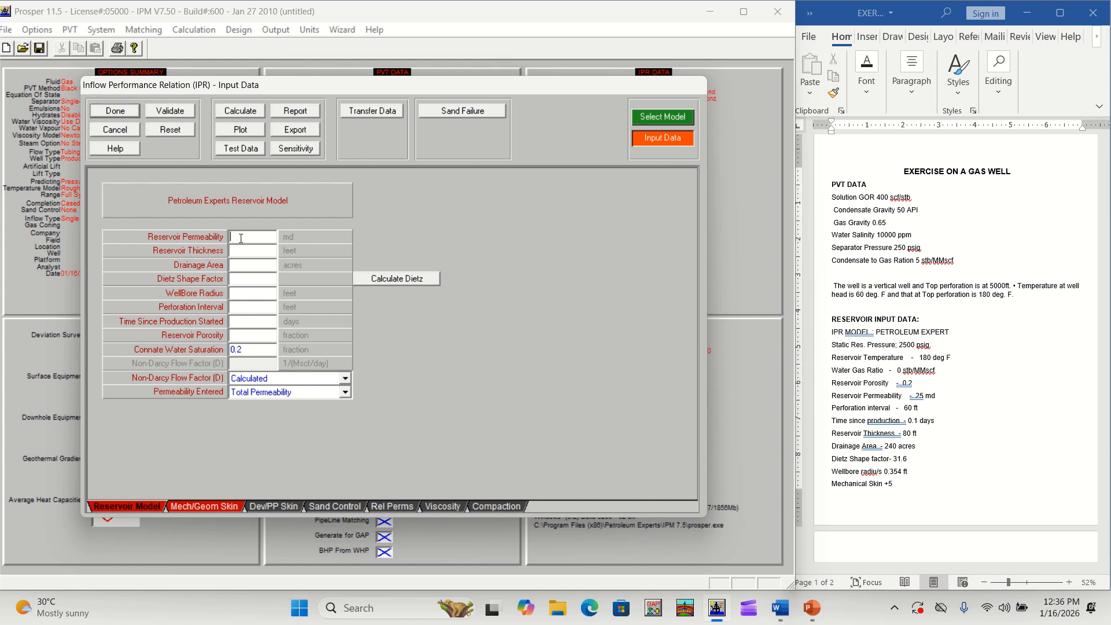
text(25)
text(80)
text(240)
click(254, 280)
text(31)
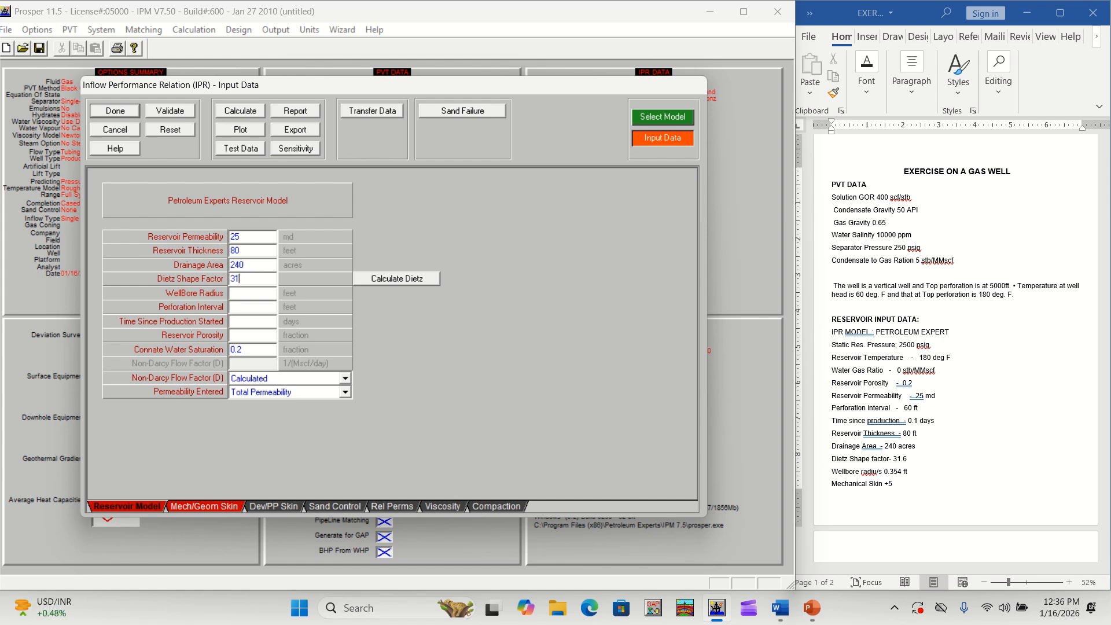
text(.6)
Enter wellbore radius 0.354 feet, perforation interval 60 feet, time since production started 0.1 days and reservoir porosity 0.2
text(0.354)
text(60)
key(BackSpace)
key(BackSpace)
key(Tab)
text(60)
text(0)
key(BackSpace)
key(Tab)
text(0.10.2)
Set the mechanical/geometrical skin to 5 and validate the IPR input data
click(204, 506)
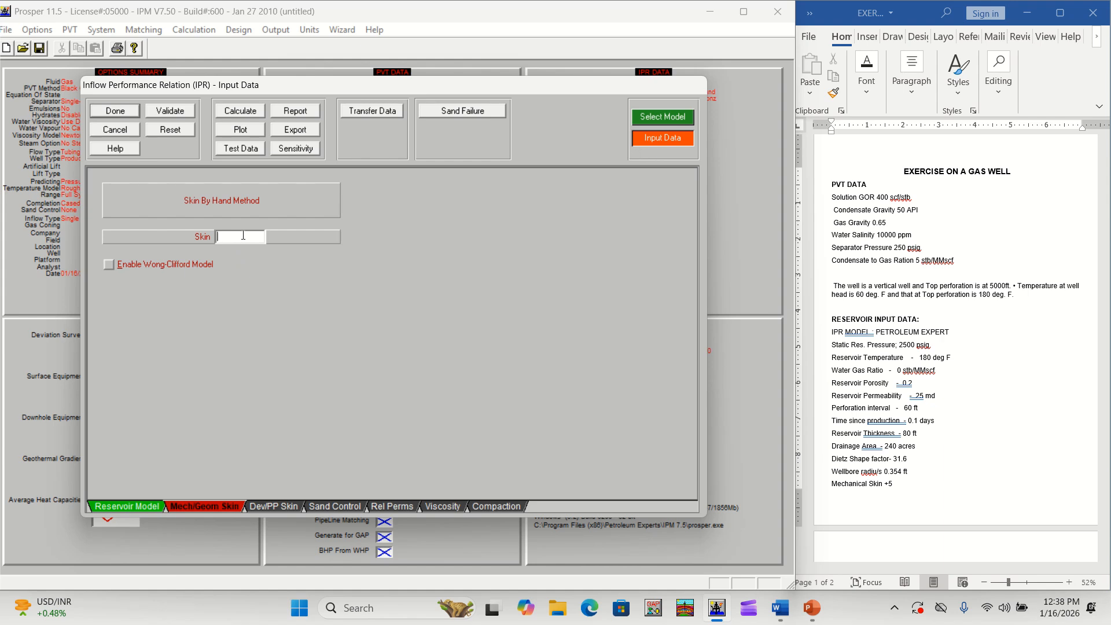
text(5)
click(183, 110)
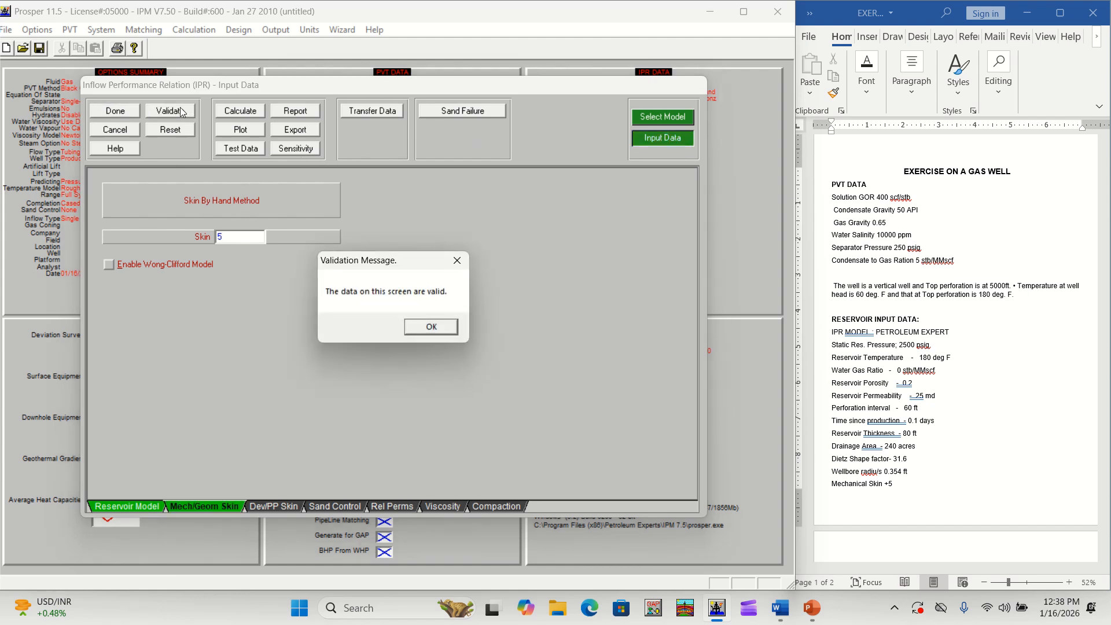
click(424, 327)
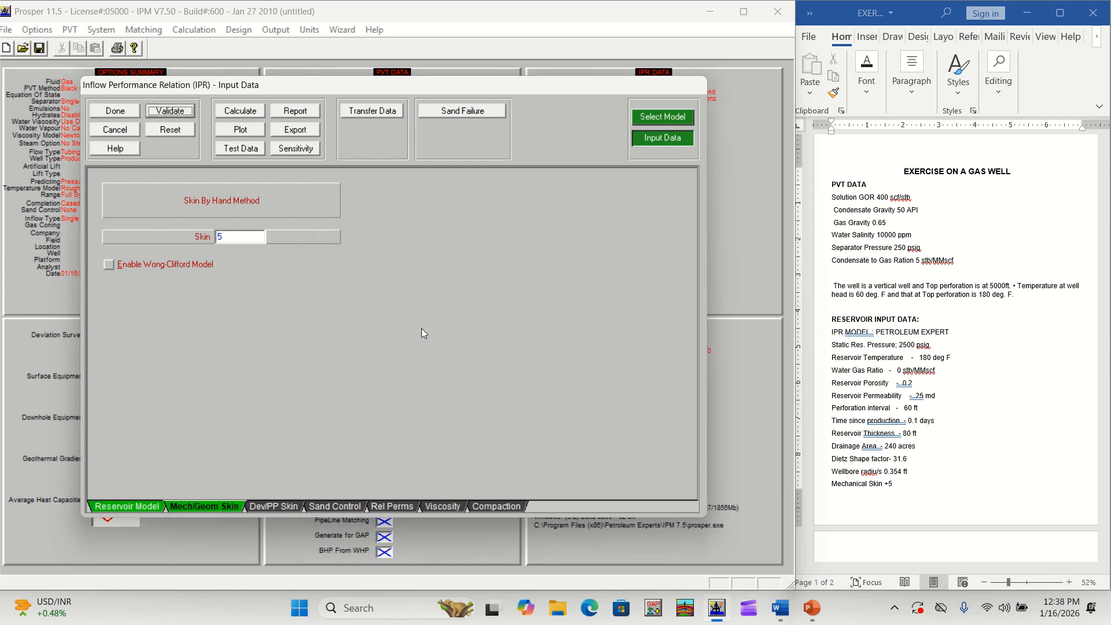
Calculate the IPR curve, close its plot and accept the IPR data
click(241, 114)
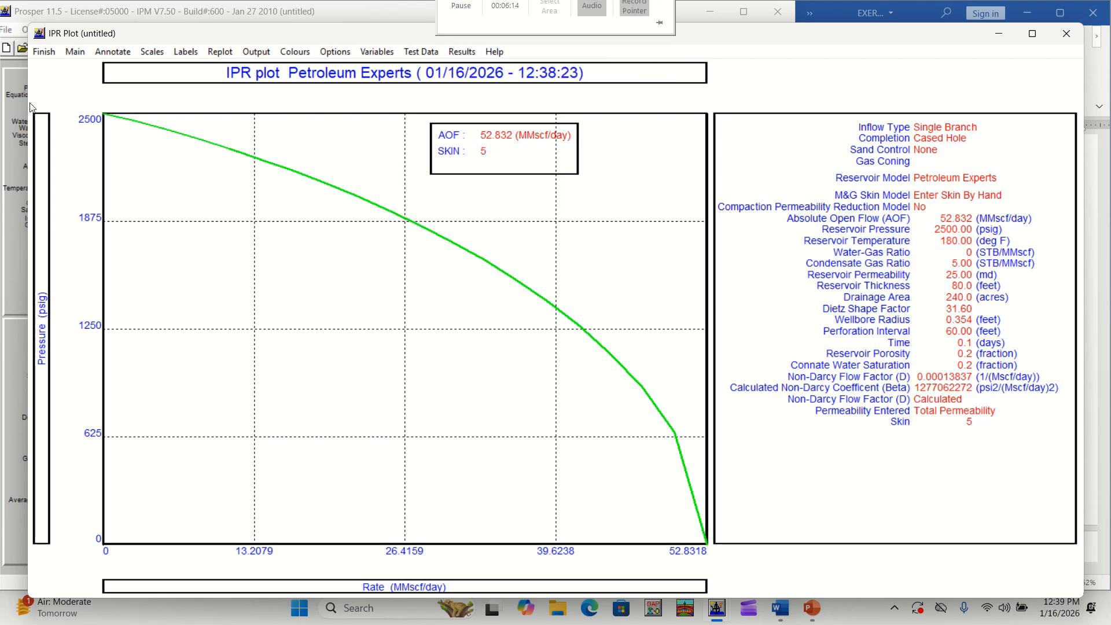
click(46, 59)
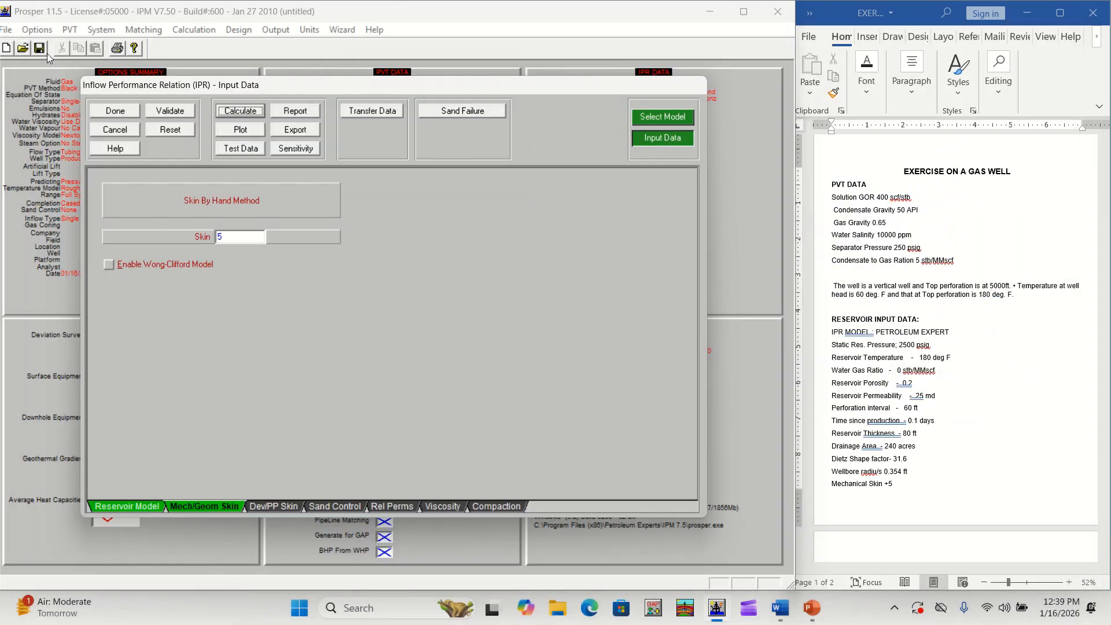
click(115, 111)
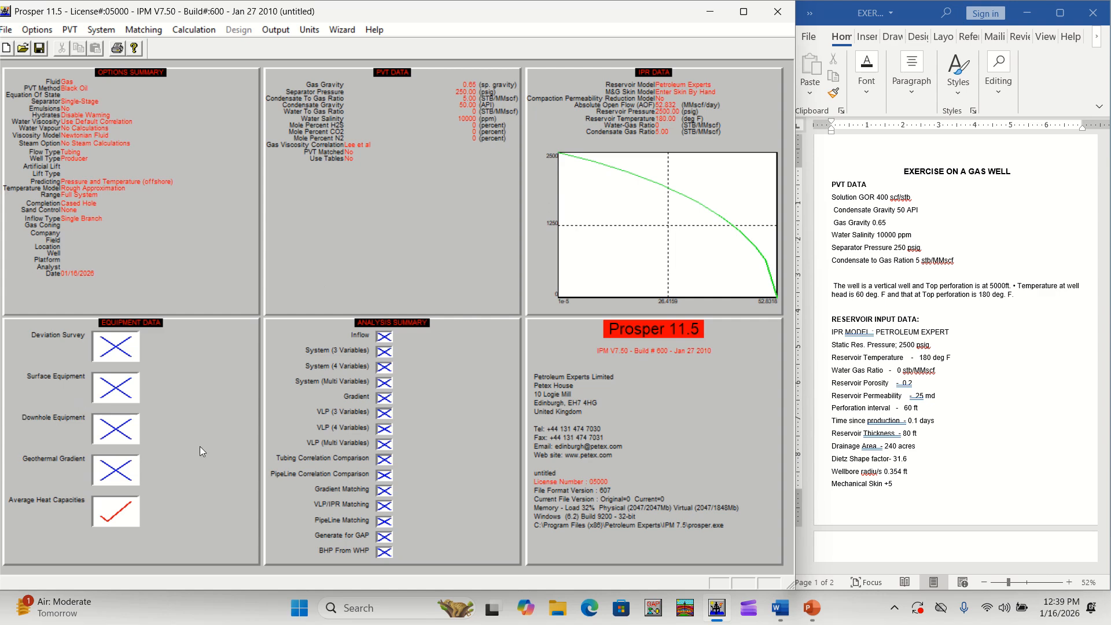
Open the deviation survey and enter its first point at 0 feet measured depth and 0 feet true vertical depth
click(1022, 415)
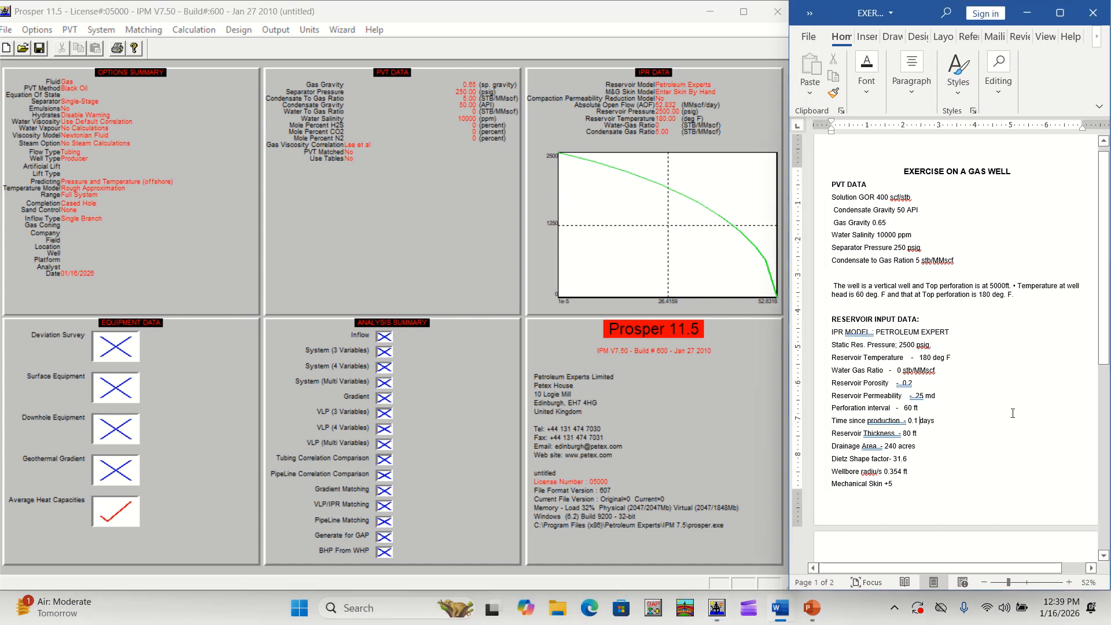
scroll(1013, 413, down, 6)
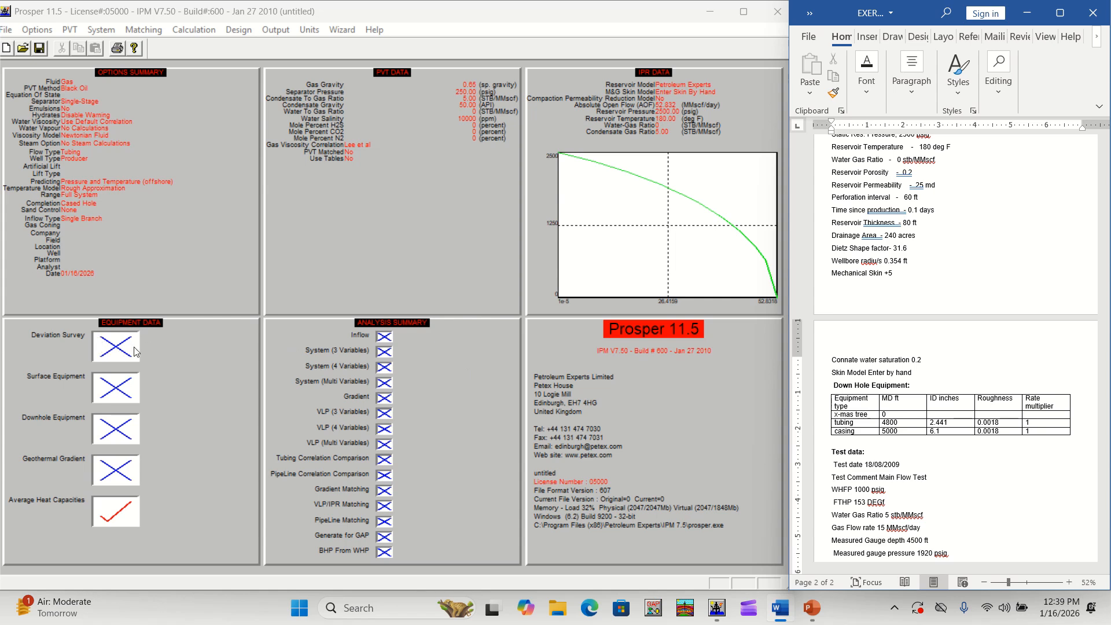
click(110, 356)
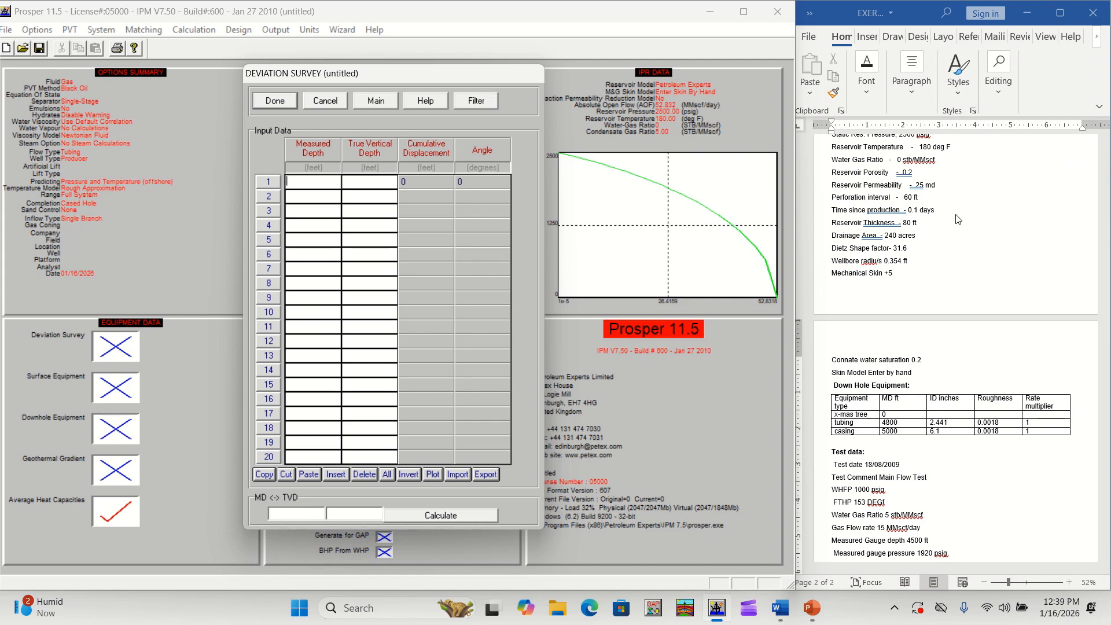
click(847, 228)
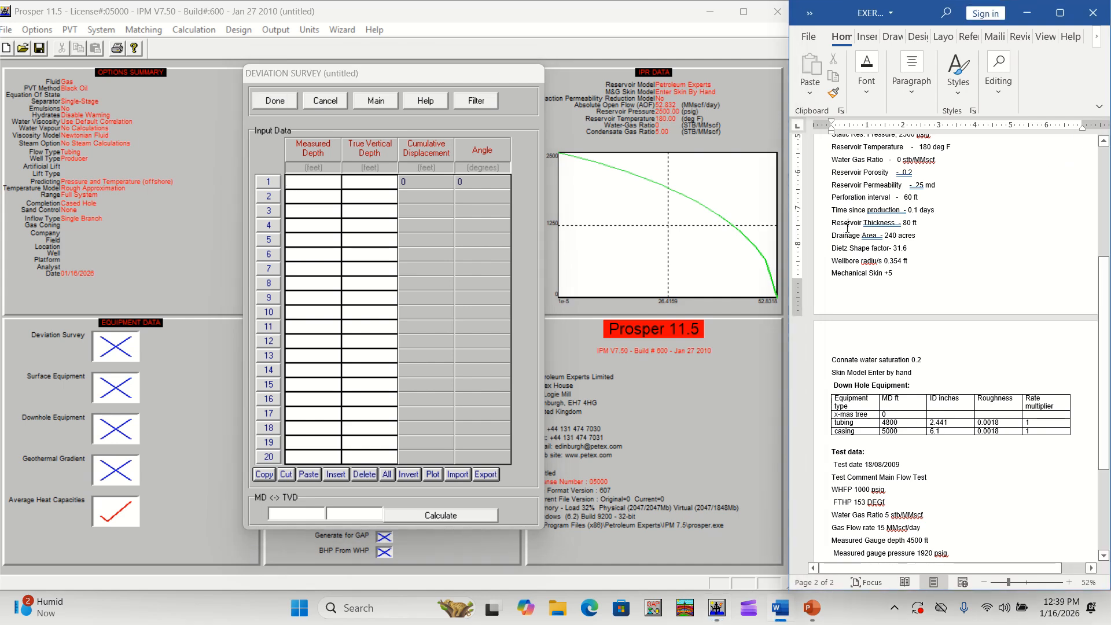
scroll(847, 228, up, 3)
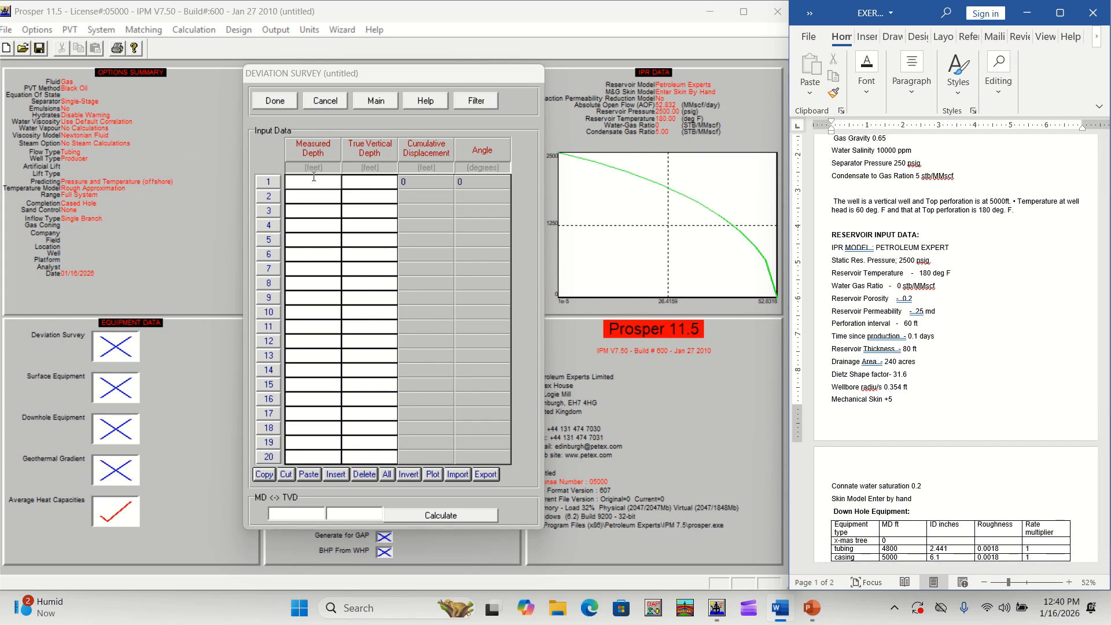
click(314, 183)
text(0)
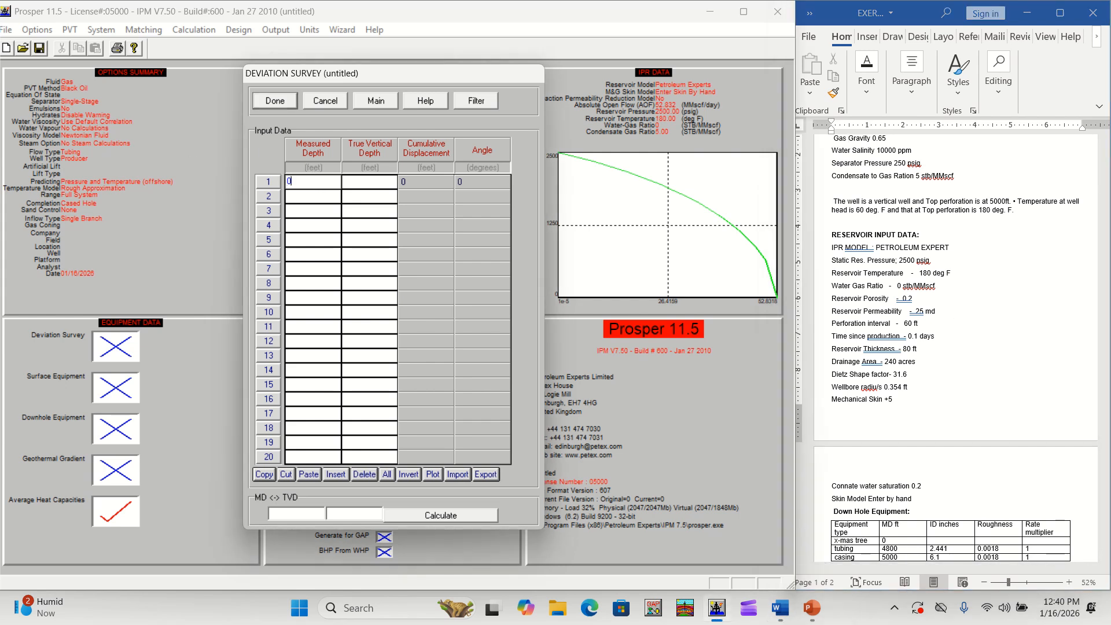
click(361, 185)
text(0)
Add a second survey point at 5000 feet measured depth and 5000 feet true vertical depth, and accept the survey
click(297, 196)
text(5000)
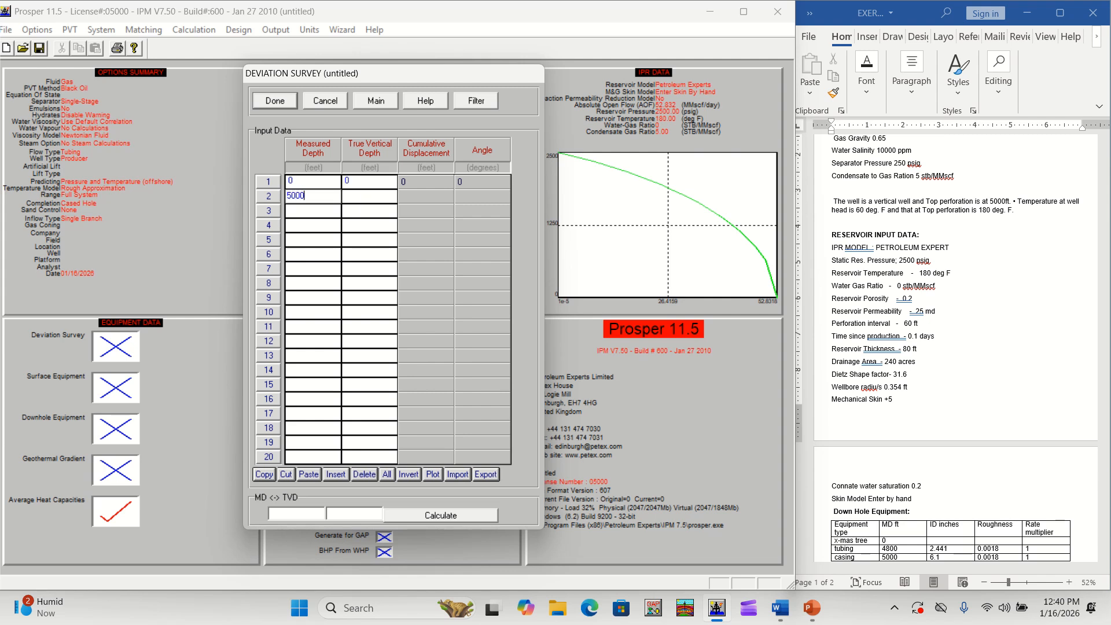
click(350, 198)
text(5)
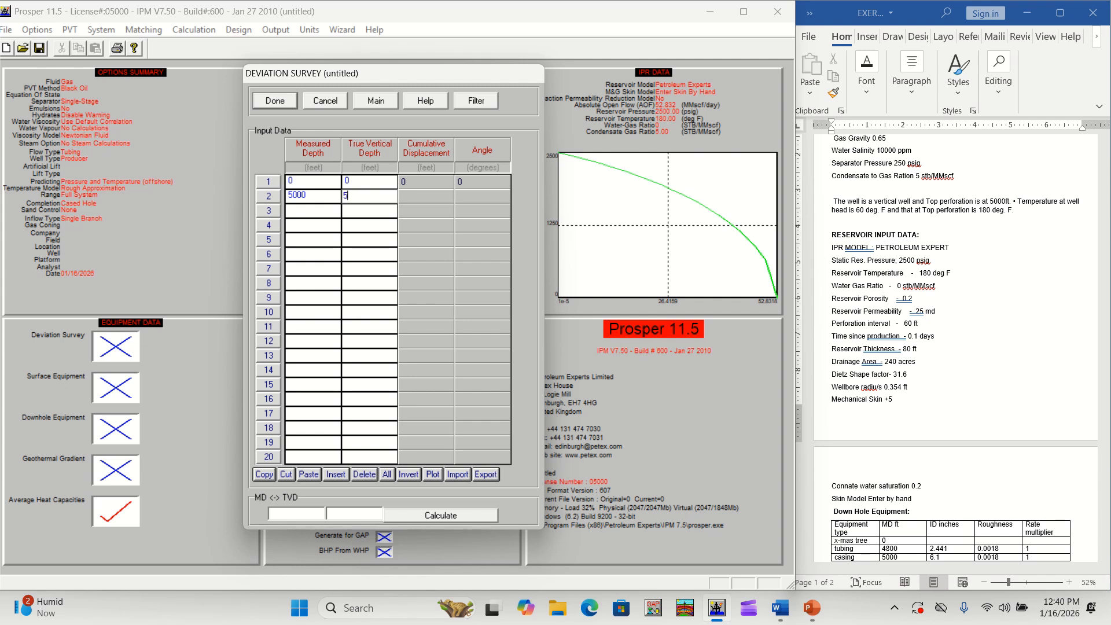
text(000)
click(282, 105)
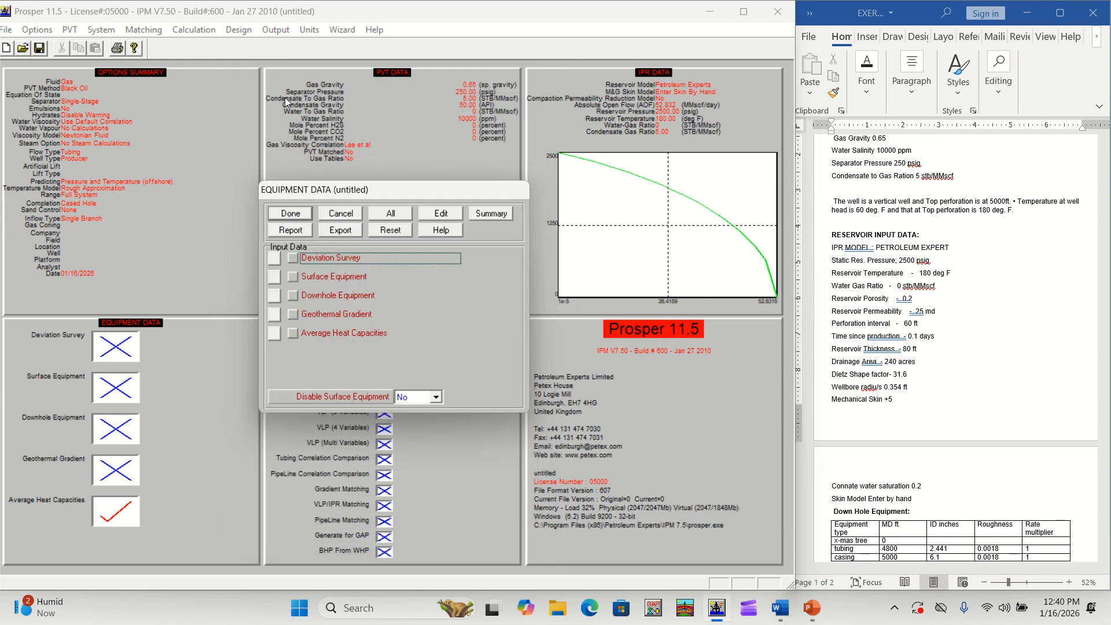
Open the downhole equipment data and add a Tubing element below the Xmas Tree
click(274, 297)
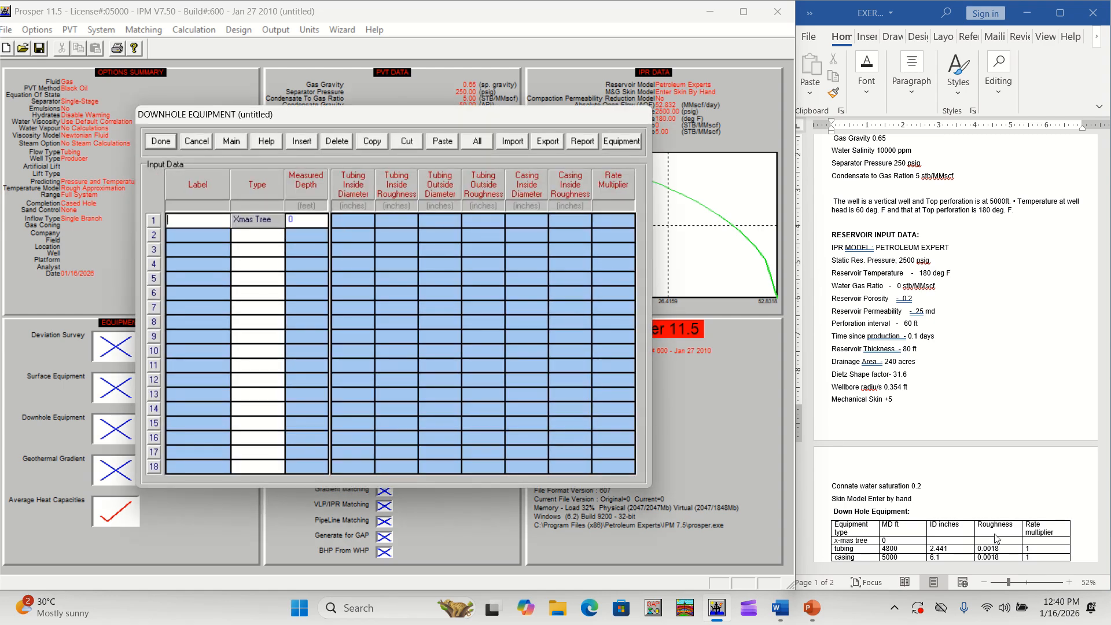
click(1009, 503)
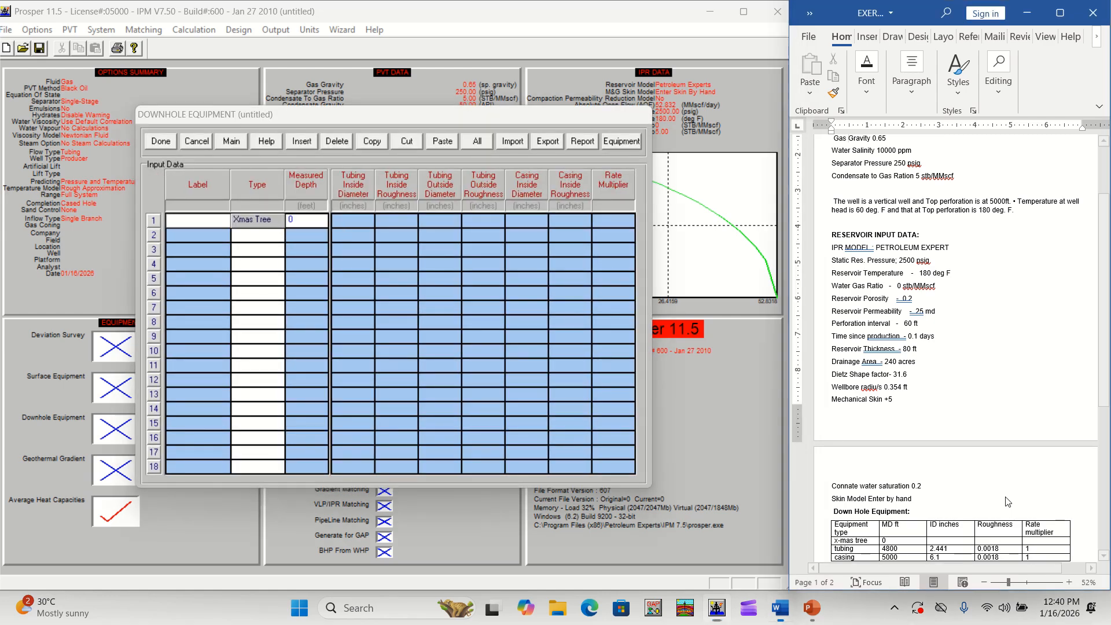
click(1104, 556)
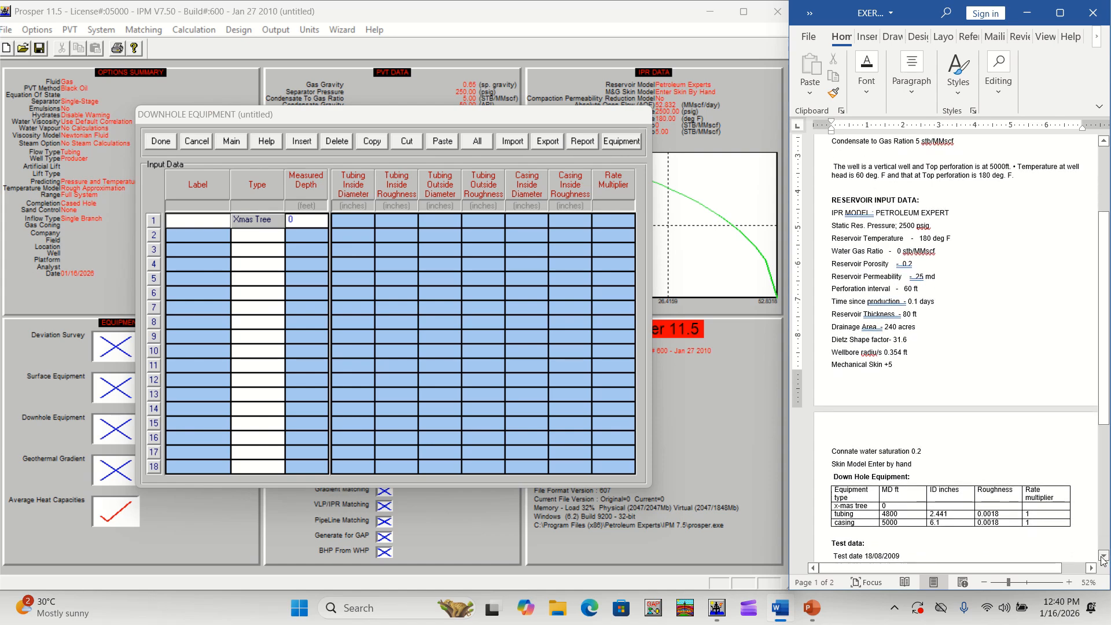
click(1104, 557)
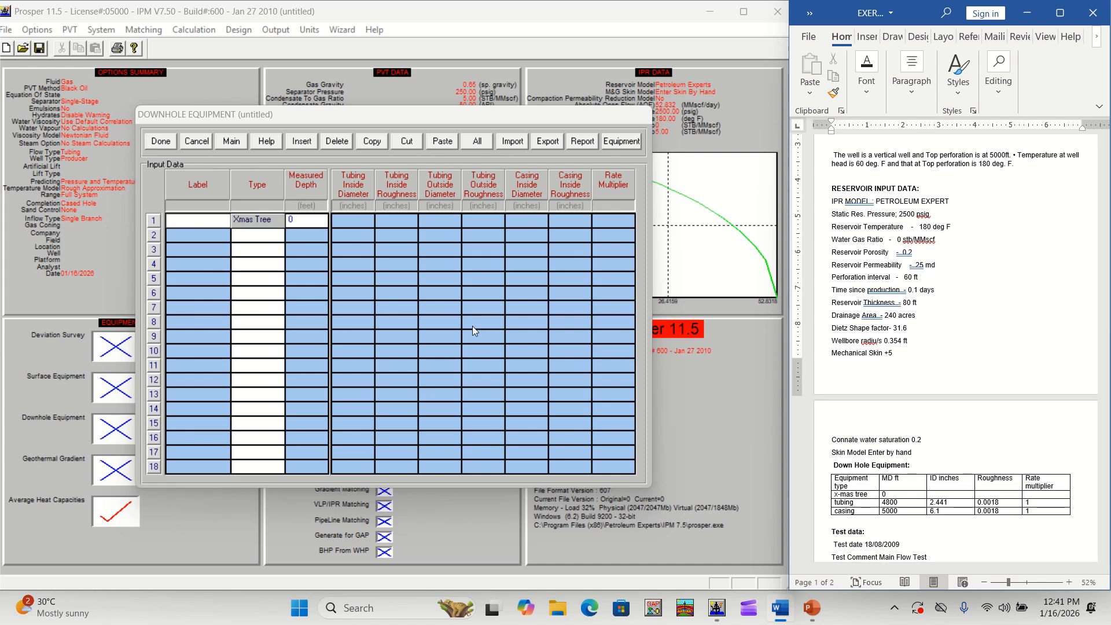
click(270, 237)
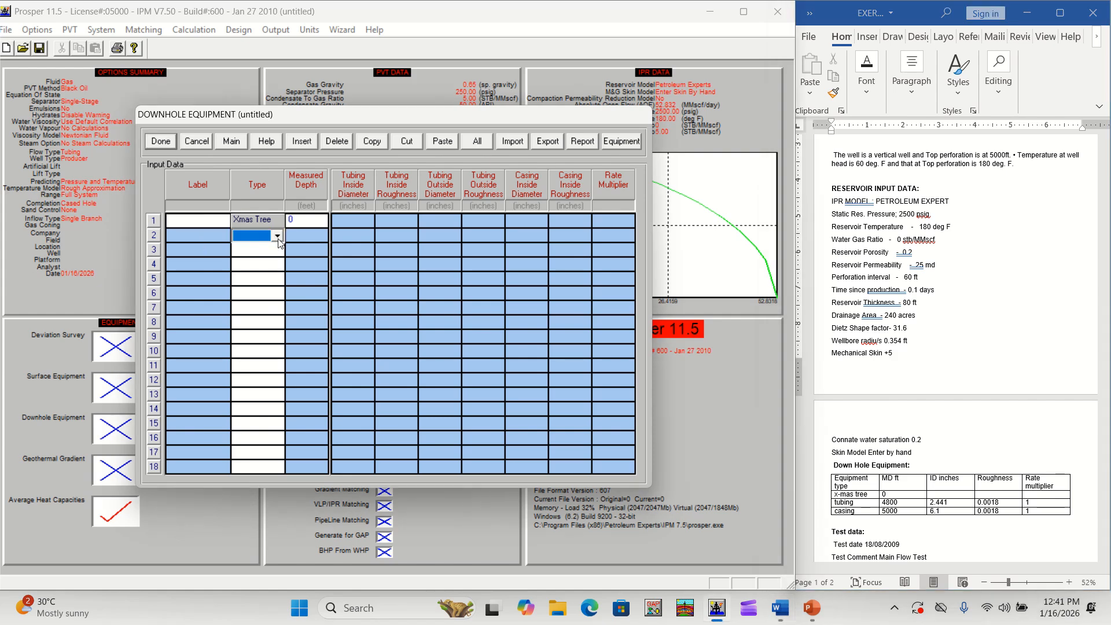
click(278, 237)
click(253, 263)
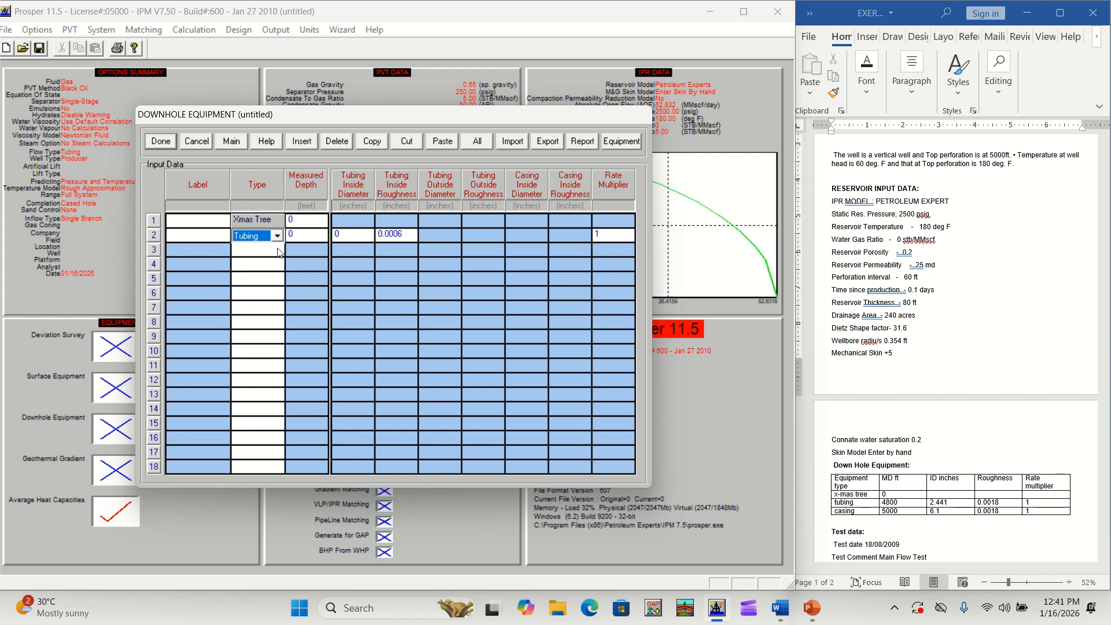
Set the Tubing element to 4800 feet measured depth, 2.441 inches inside diameter and 0.0018 inches inside roughness
click(308, 234)
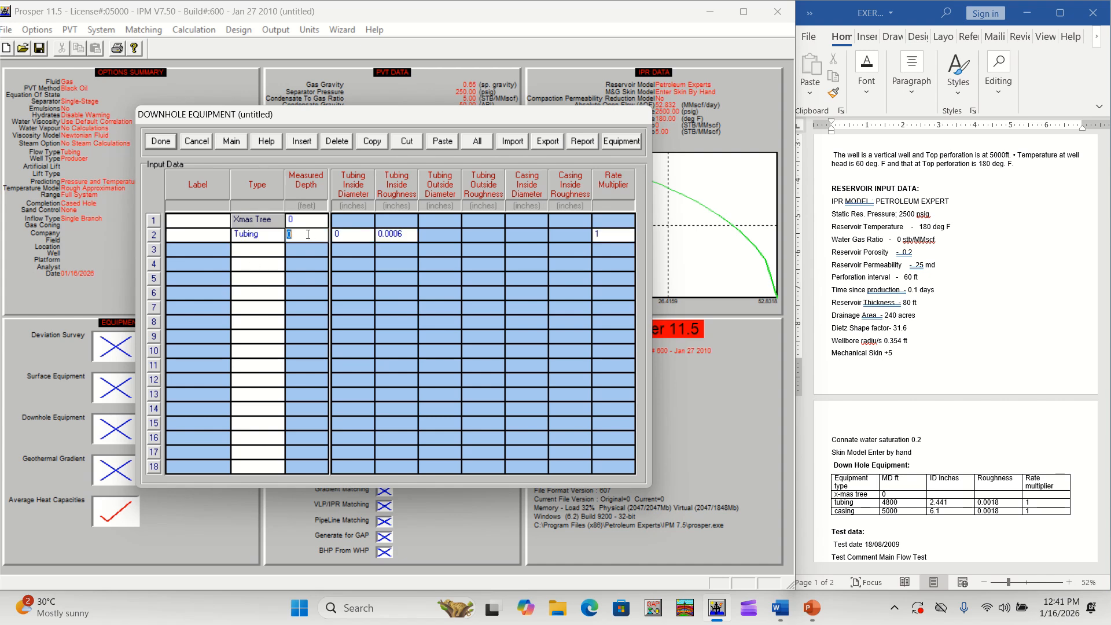
key(BackSpace)
text(4800)
click(360, 232)
text(2.441)
click(403, 236)
text(0.00)
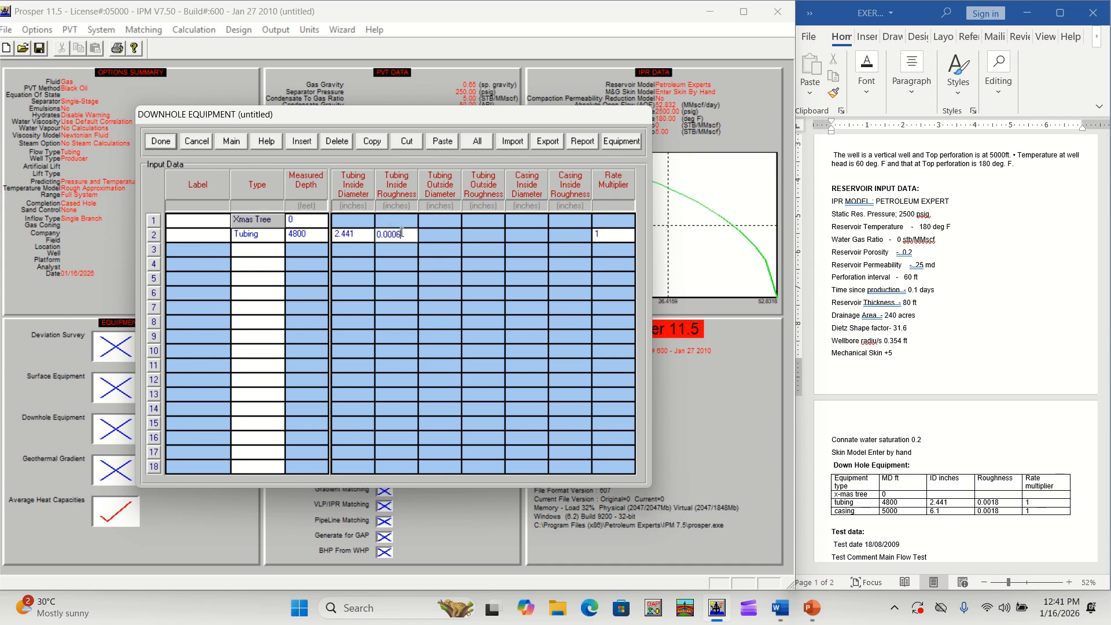
text(18)
Add a Casing element below the Tubing with a measured depth of 5000 feet
click(255, 256)
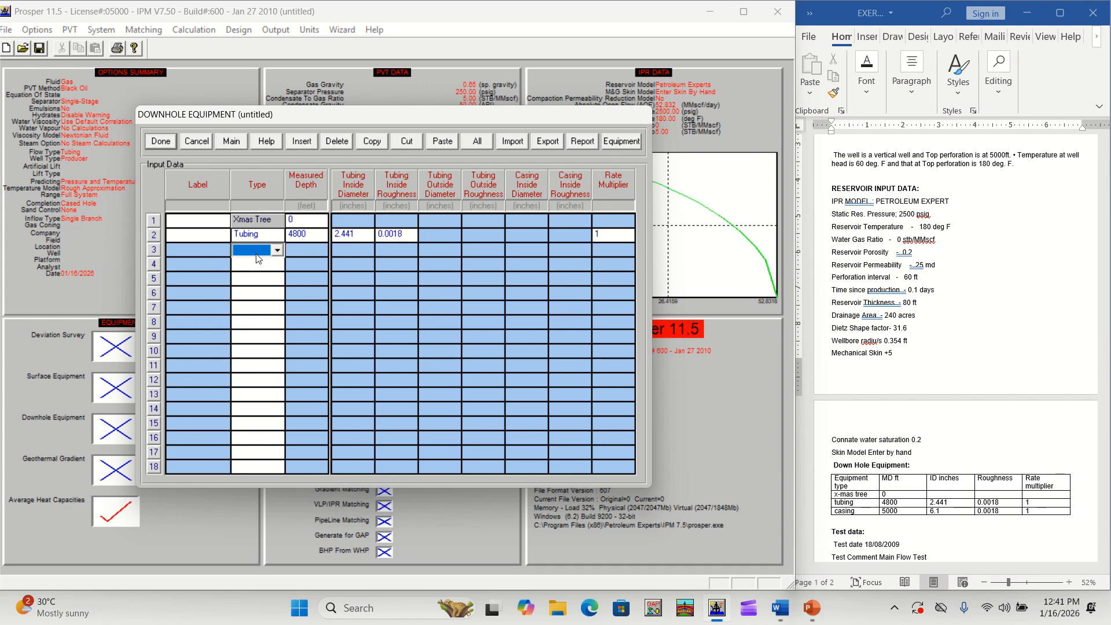
click(275, 251)
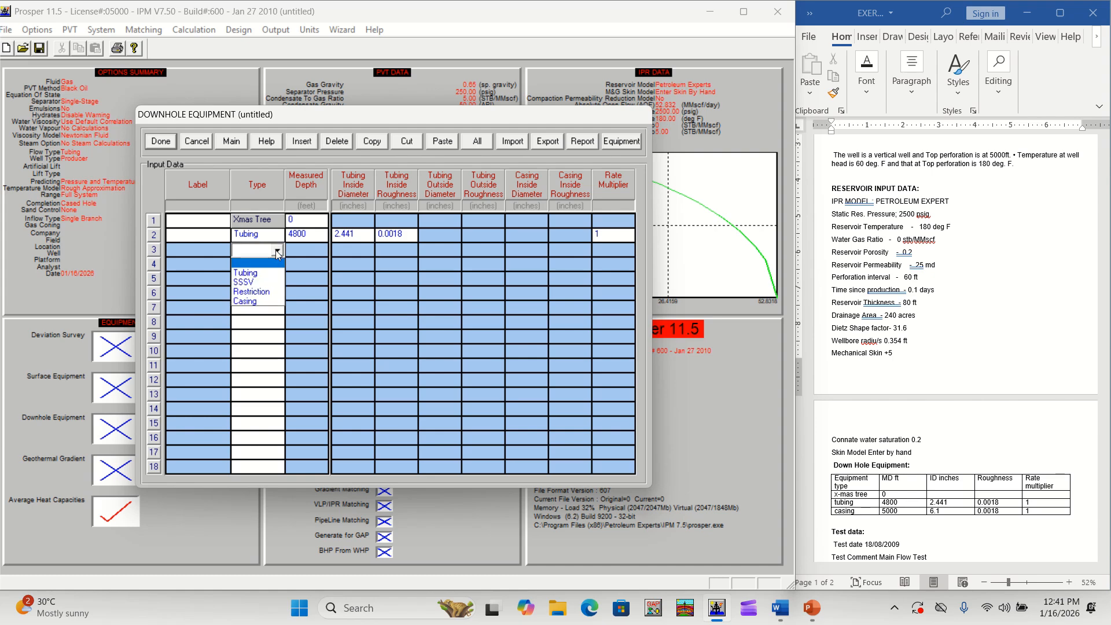
click(244, 302)
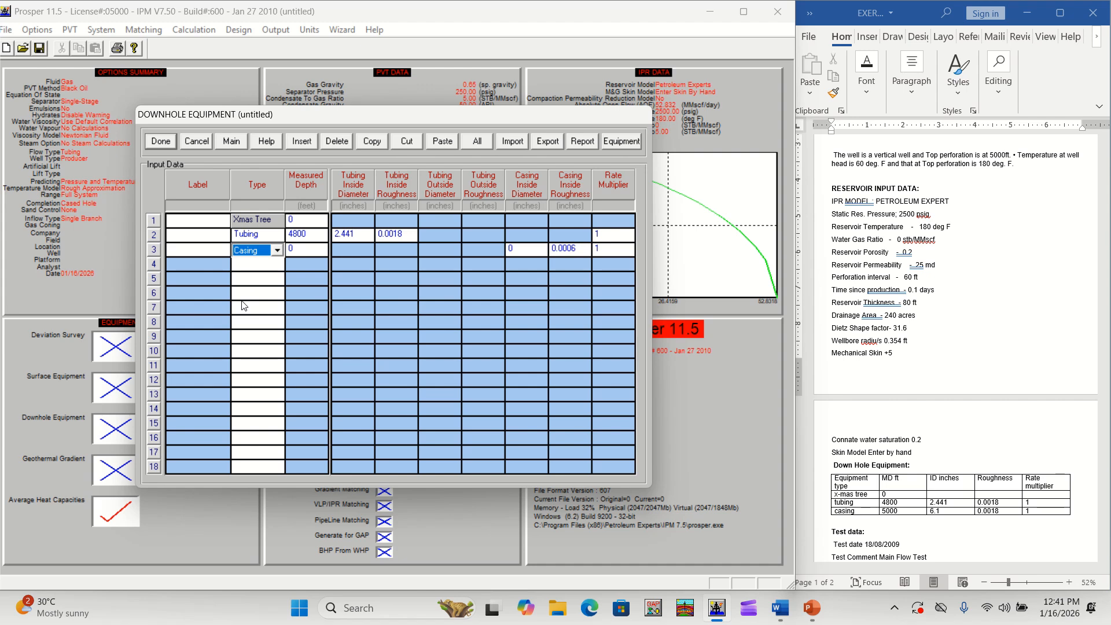
click(301, 248)
text(5000)
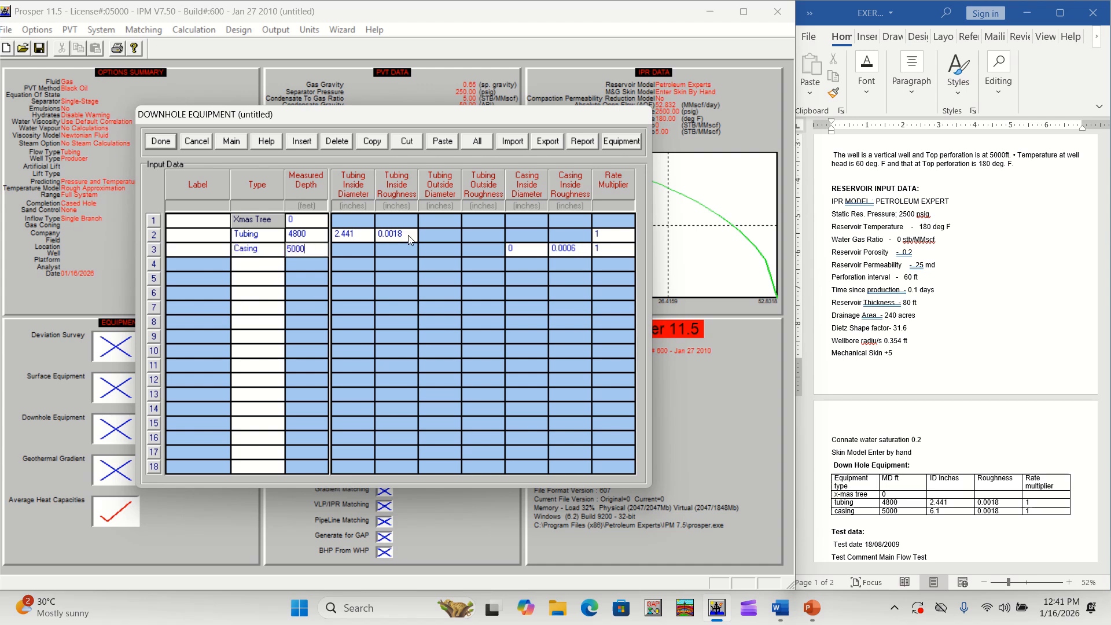
Set the casing's inside diameter to 6.1 inches and its inside roughness to 0.0018 inches, and accept the downhole equipment
click(521, 251)
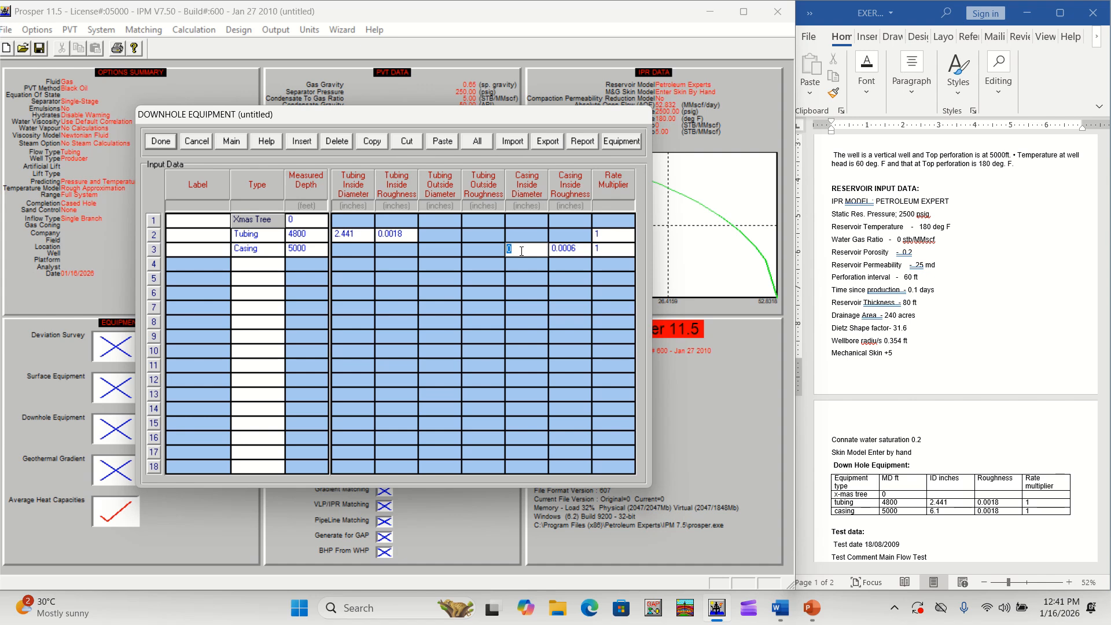
key(BackSpace)
text(6.1)
click(579, 248)
click(579, 248)
key(BackSpace)
text(18)
click(158, 141)
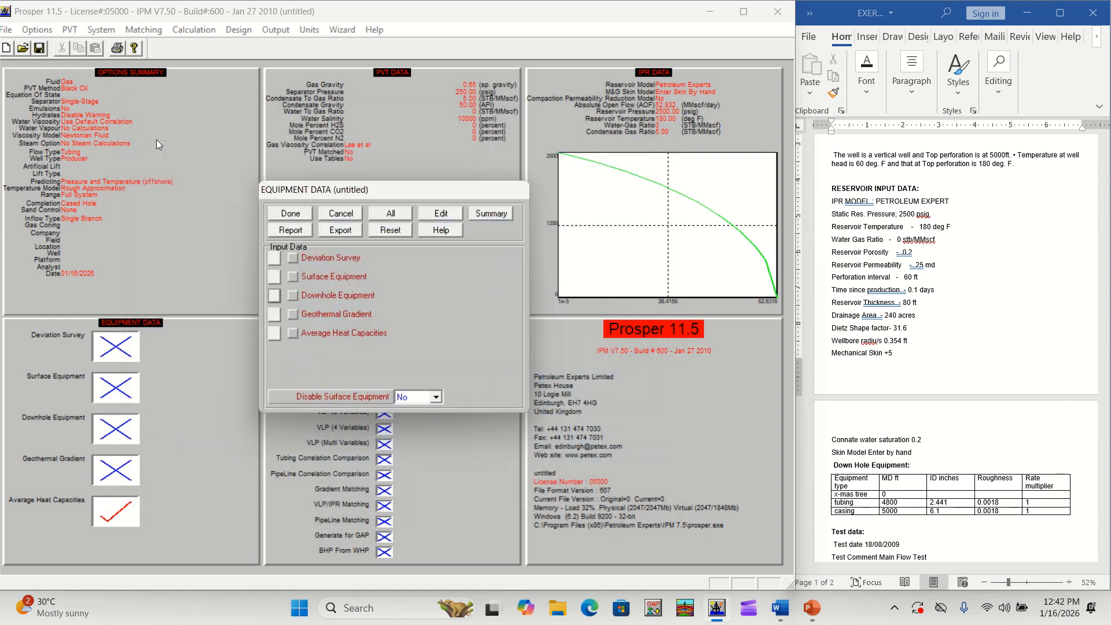
Open the geothermal gradient data and enter its first point at 0 feet measured depth and 60 deg F
click(276, 315)
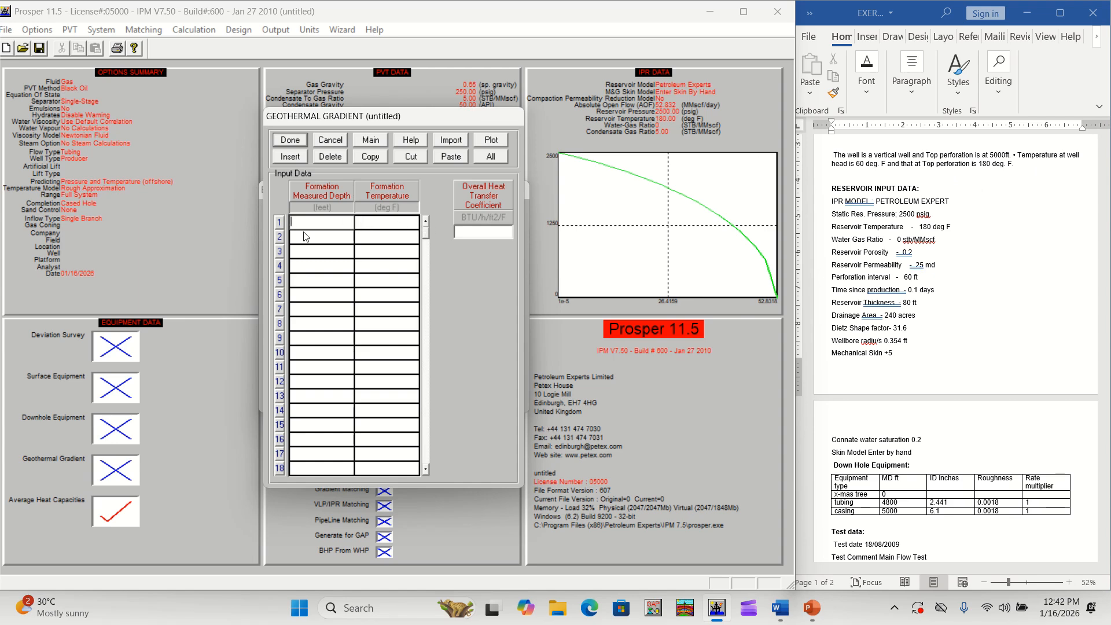
text(0)
click(371, 222)
text(60)
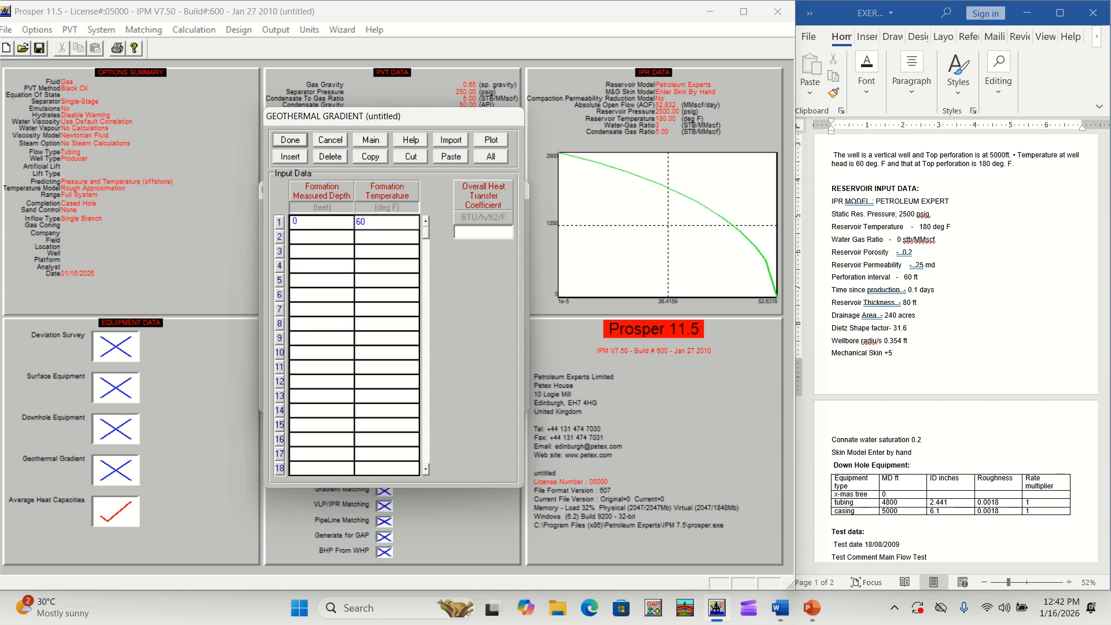
Add a geothermal point at 5000 feet and 180 deg F, set the overall heat transfer coefficient to 2, and accept the data
click(318, 237)
text(5000)
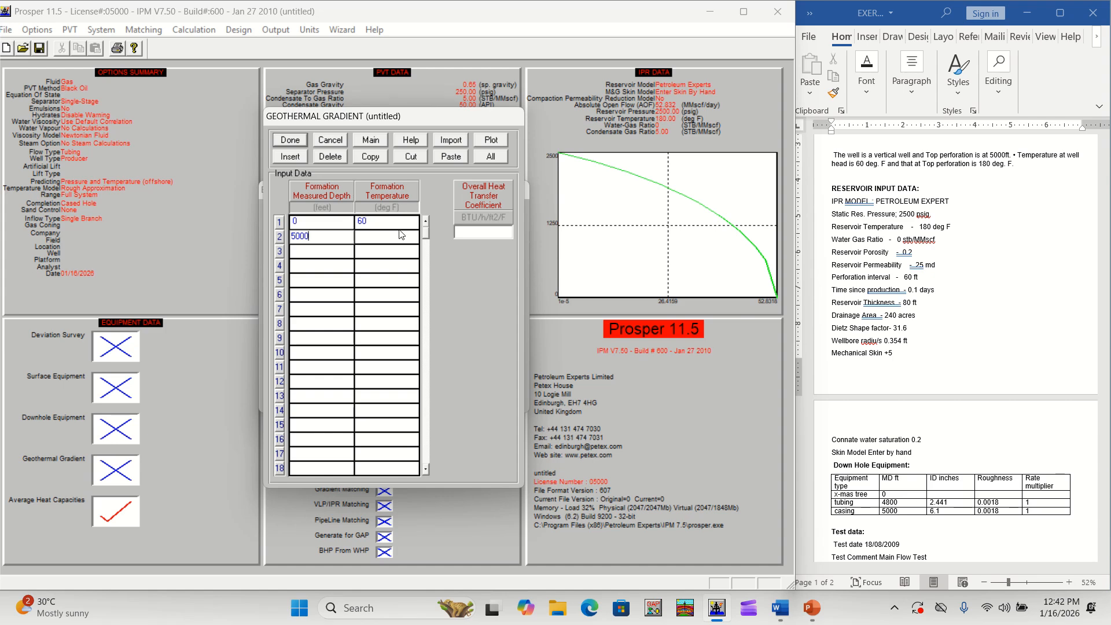
click(383, 235)
text(180)
click(492, 234)
text(2)
click(289, 141)
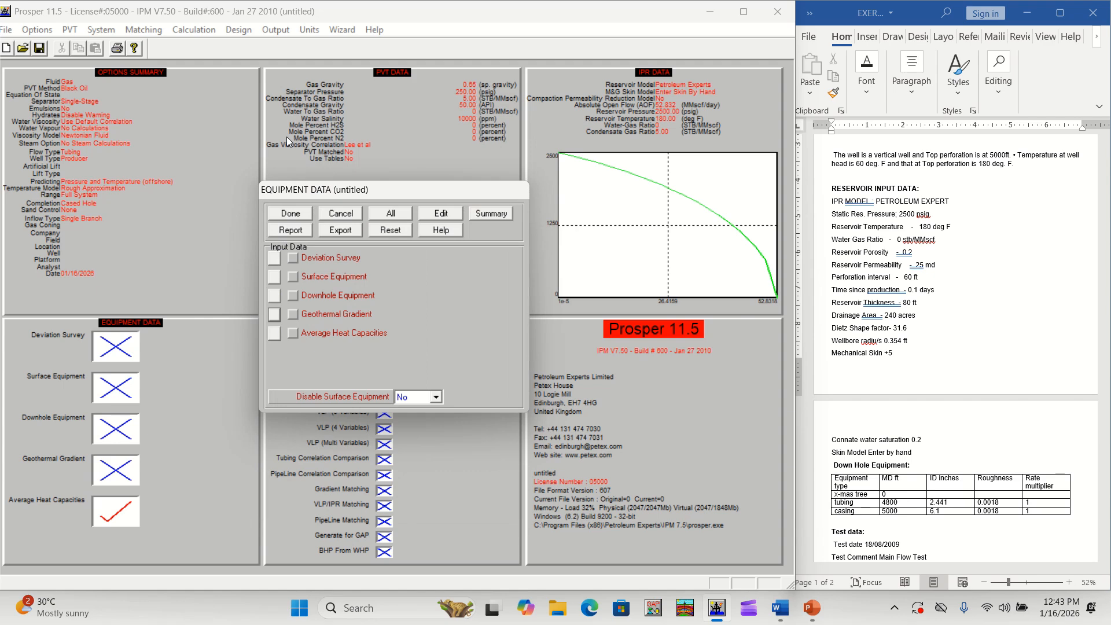
Review the equipment summary and the downhole equipment drawing, and accept the equipment data
click(486, 214)
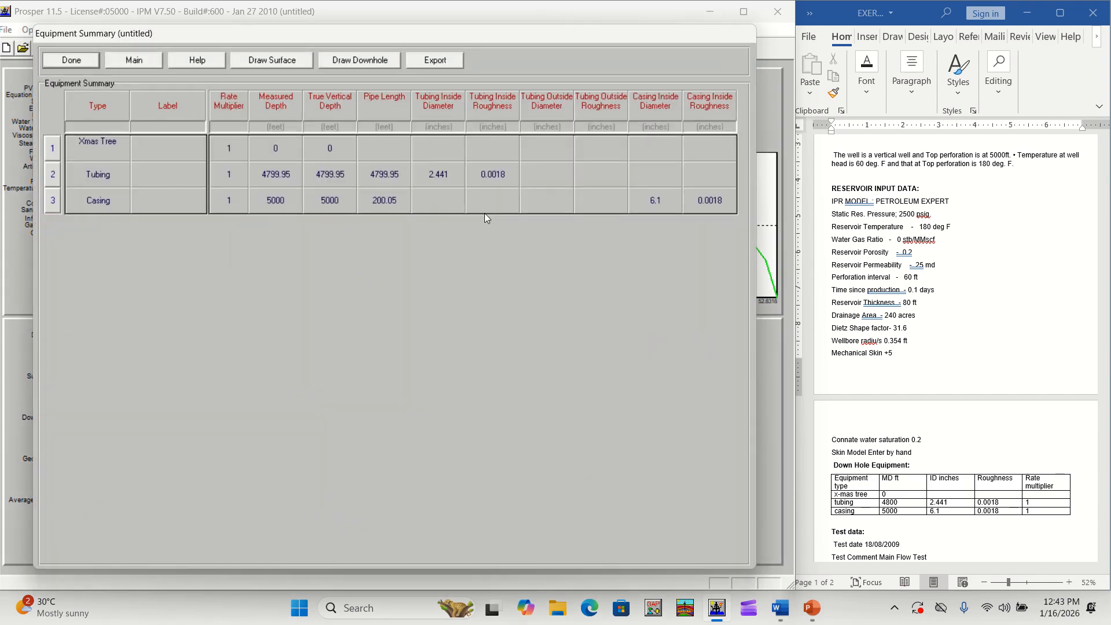
click(361, 61)
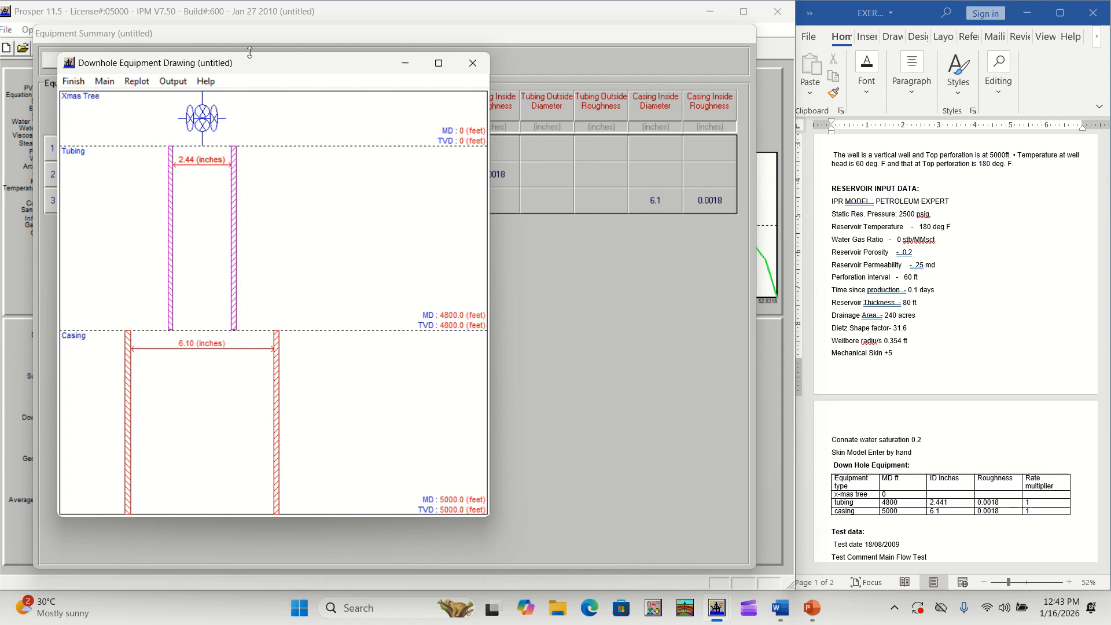
click(471, 67)
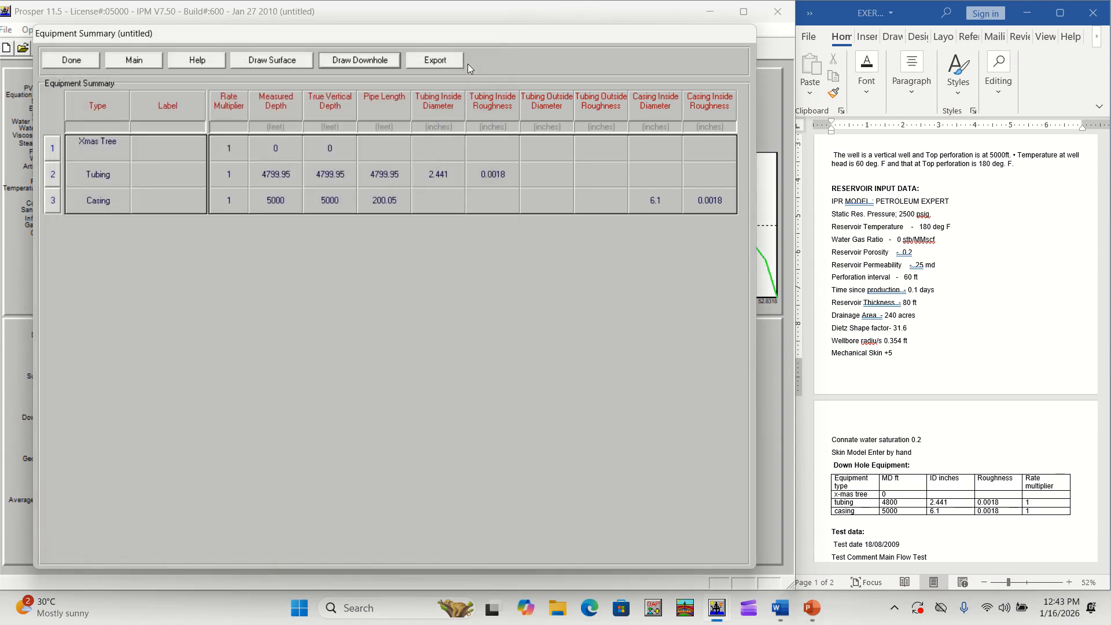
click(85, 61)
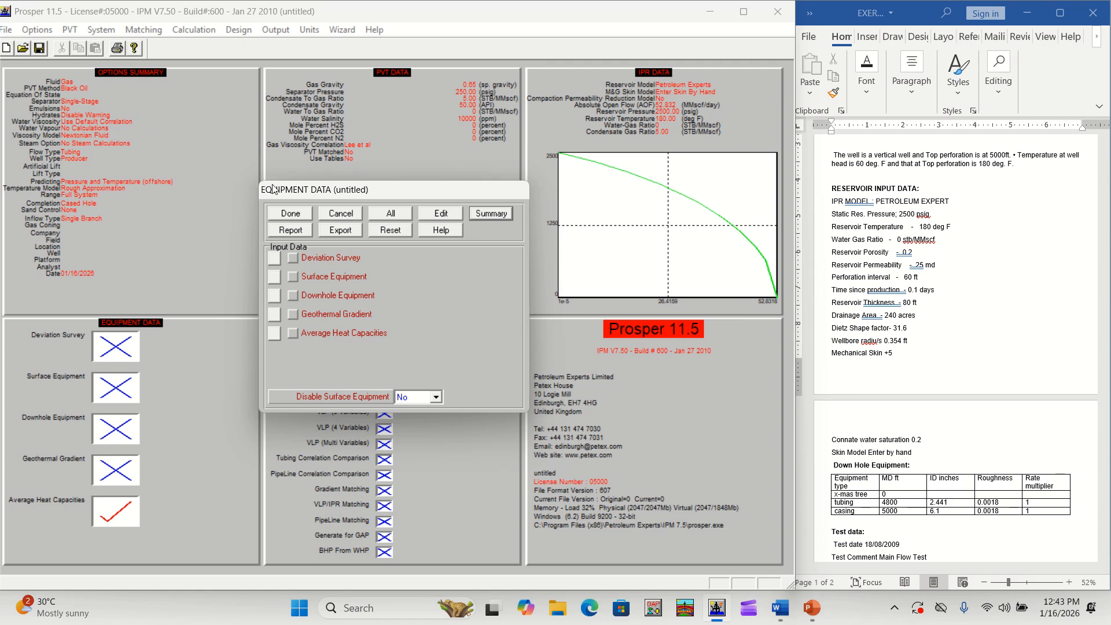
click(300, 214)
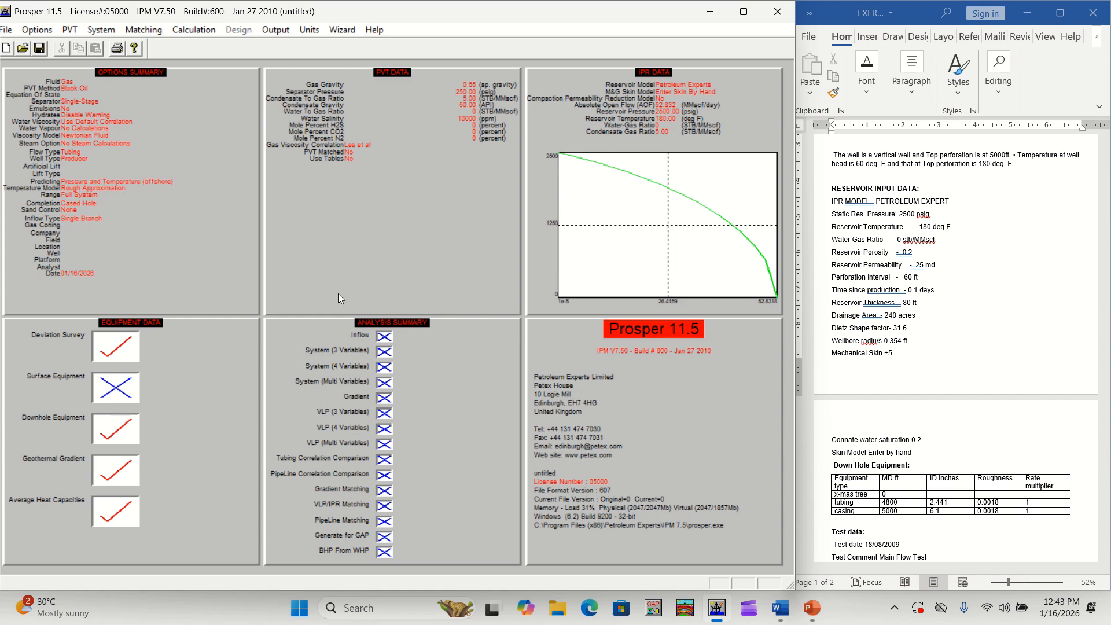
Start a System (3 Variables) analysis with 250 psig top node pressure and a condensate gas ratio of 5 STB/MMscf from the exercise sheet
click(386, 353)
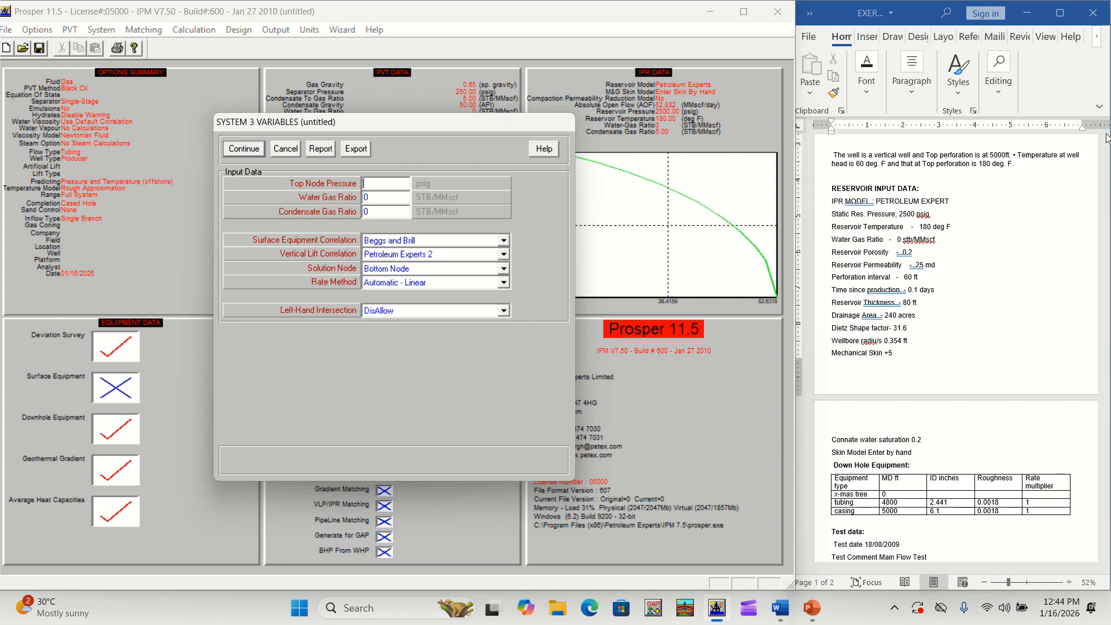
click(973, 365)
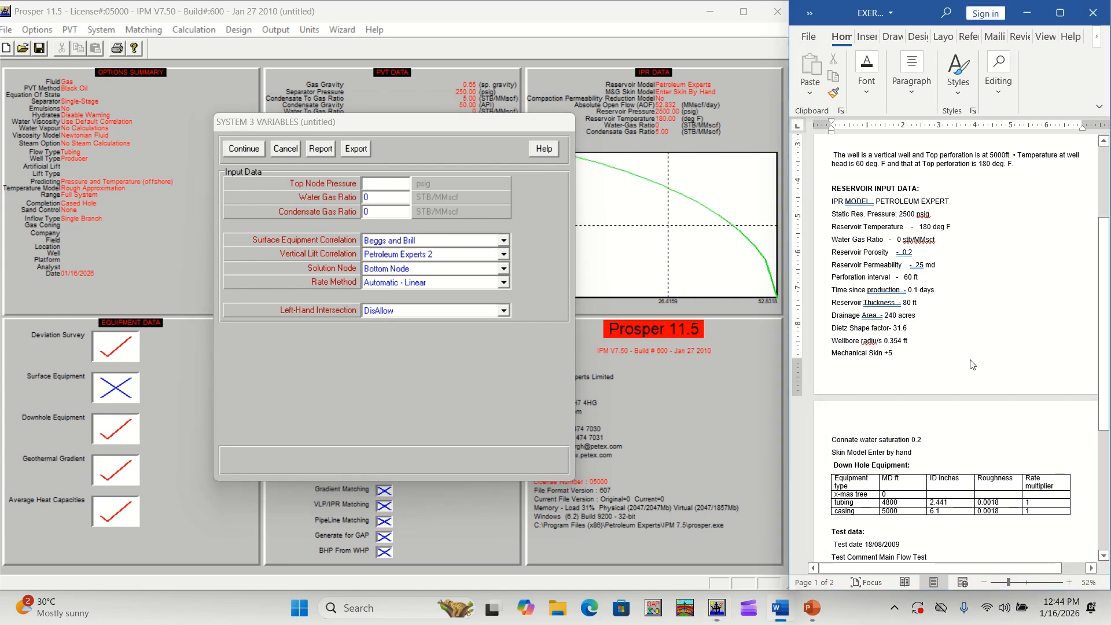
scroll(972, 362, up, 2)
scroll(971, 360, up, 2)
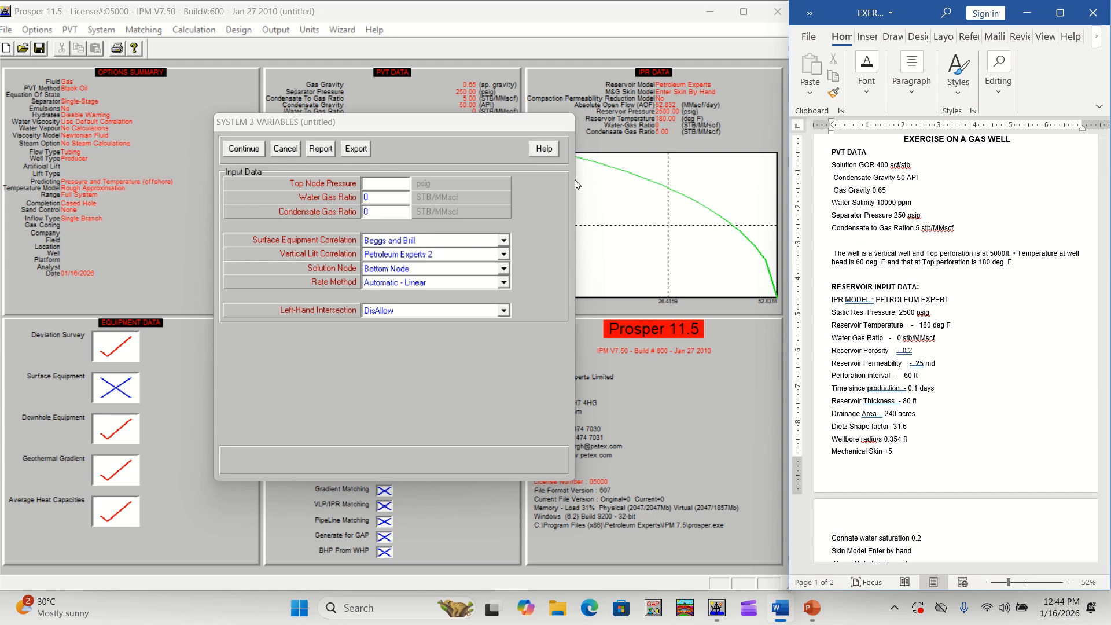
click(387, 183)
text(2)
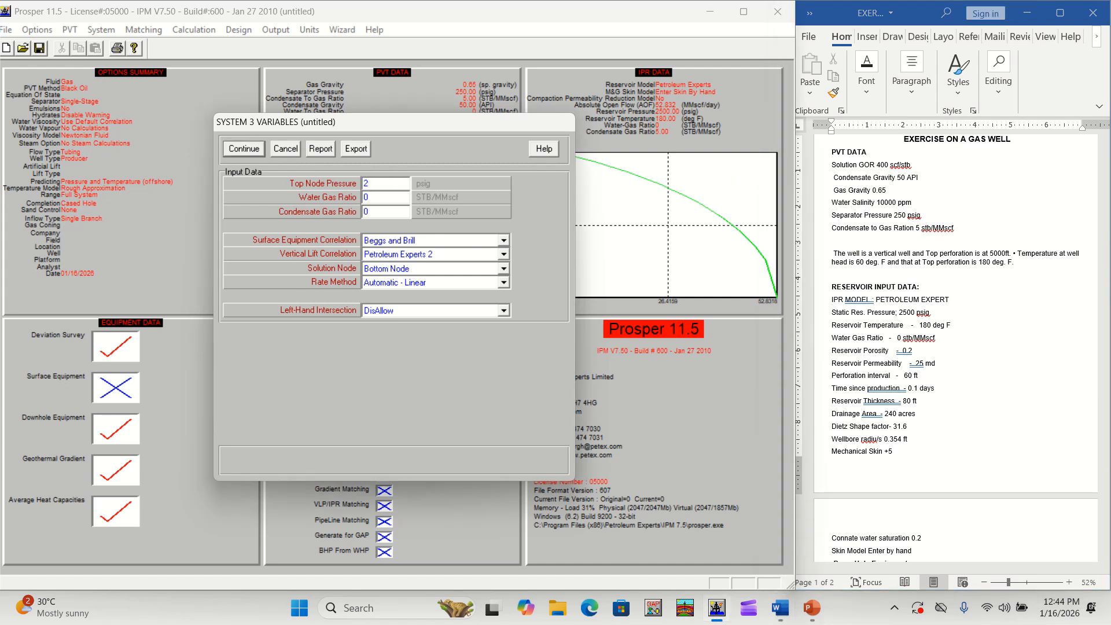
text(50)
click(384, 213)
key(BackSpace)
text(5)
click(246, 149)
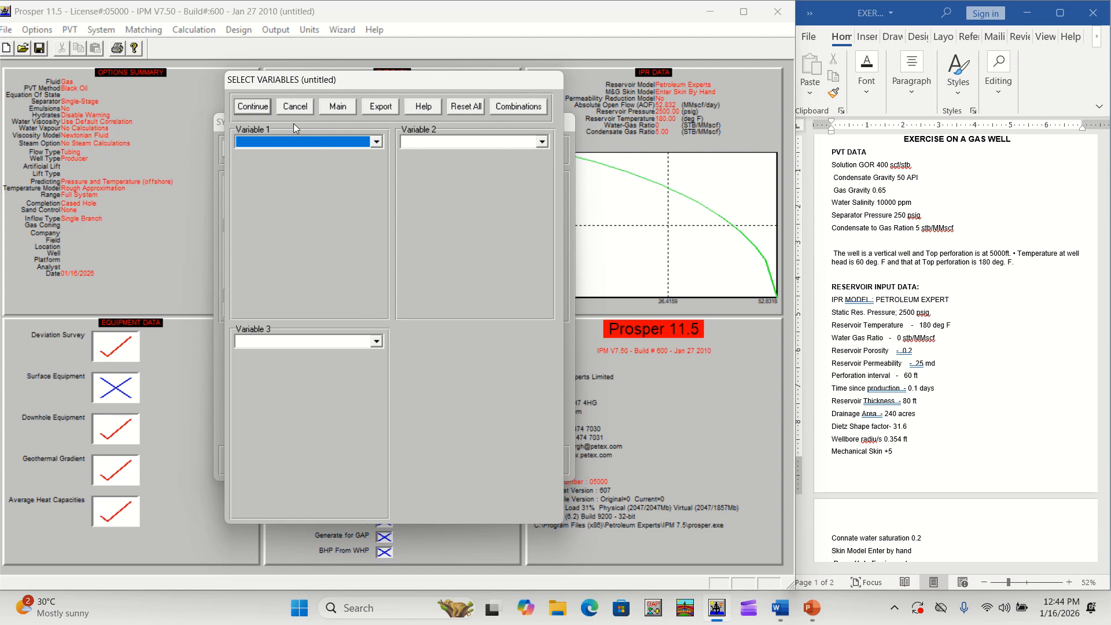
Calculate the system without any sensitivity variables and display the System Plot of inflow against outflow
click(253, 106)
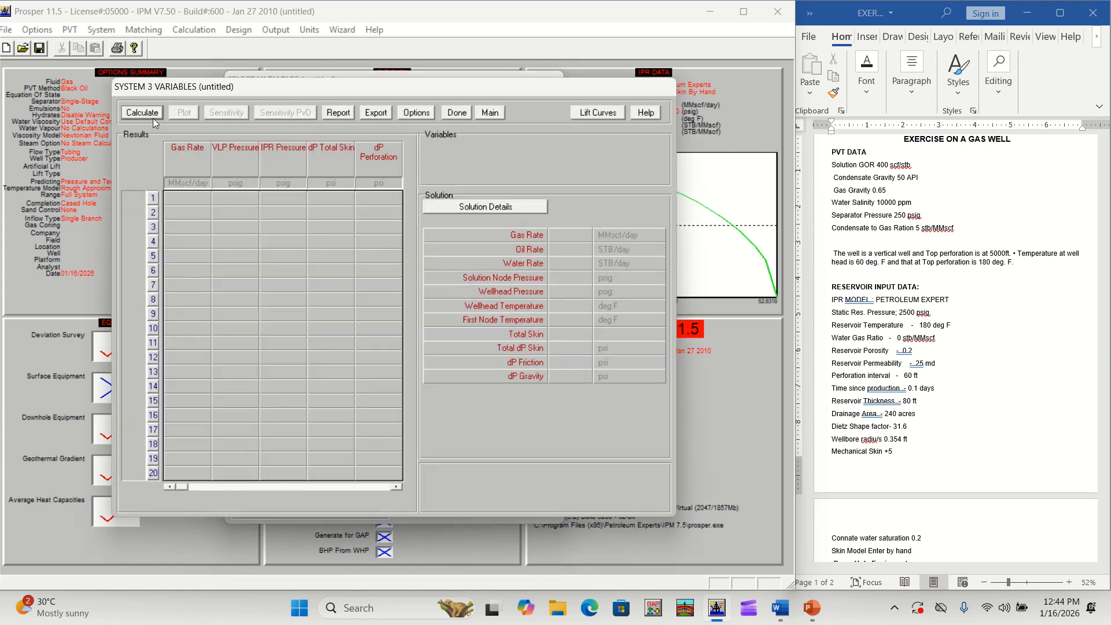
click(150, 114)
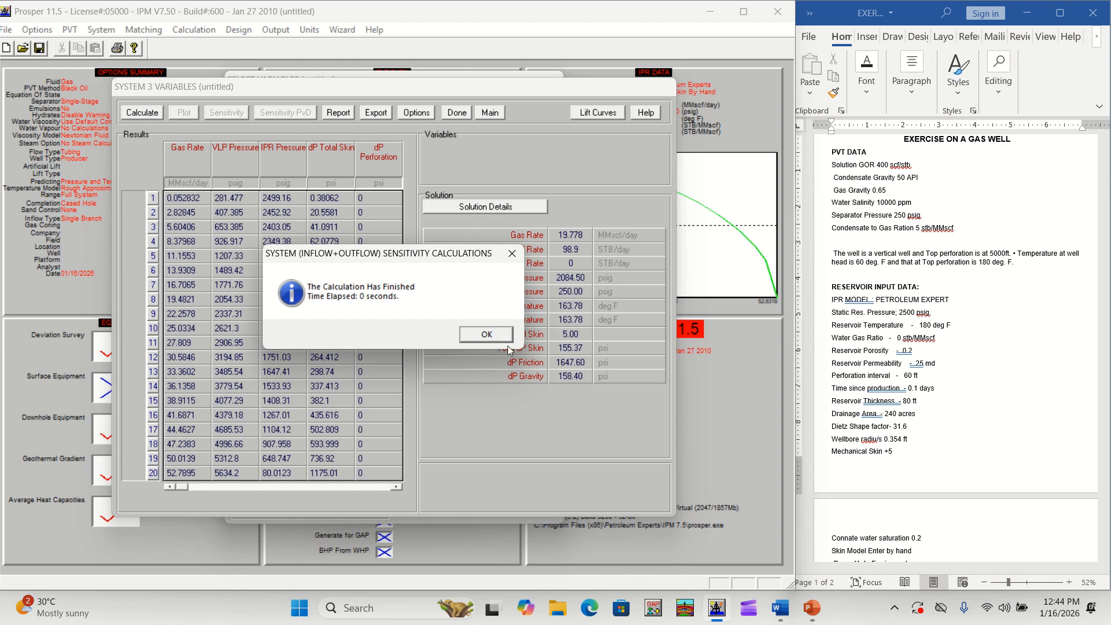
click(486, 335)
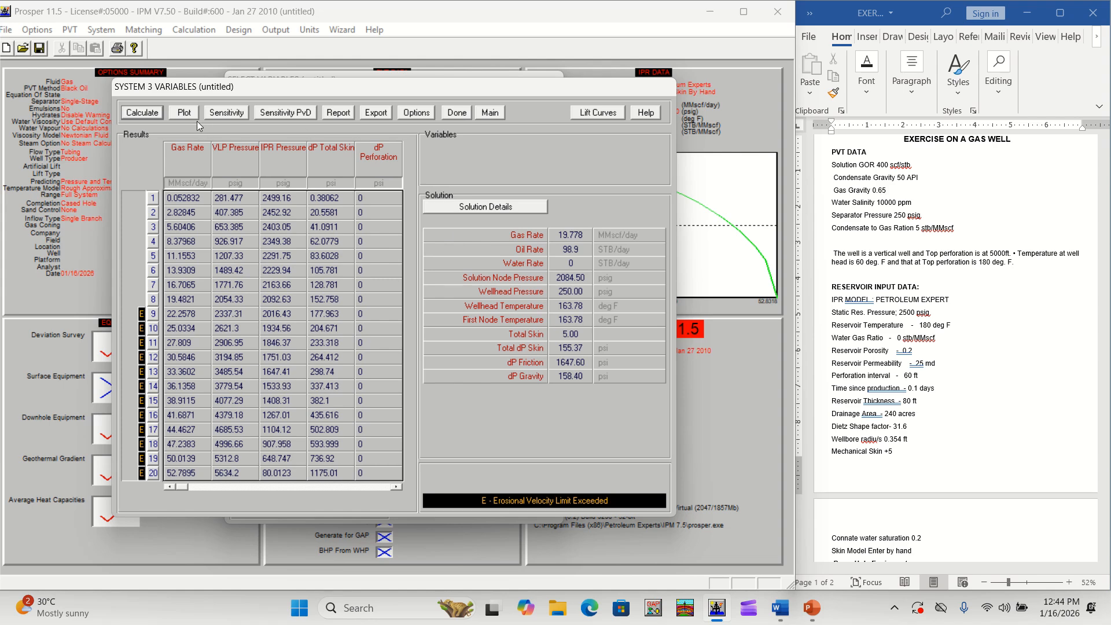
click(184, 113)
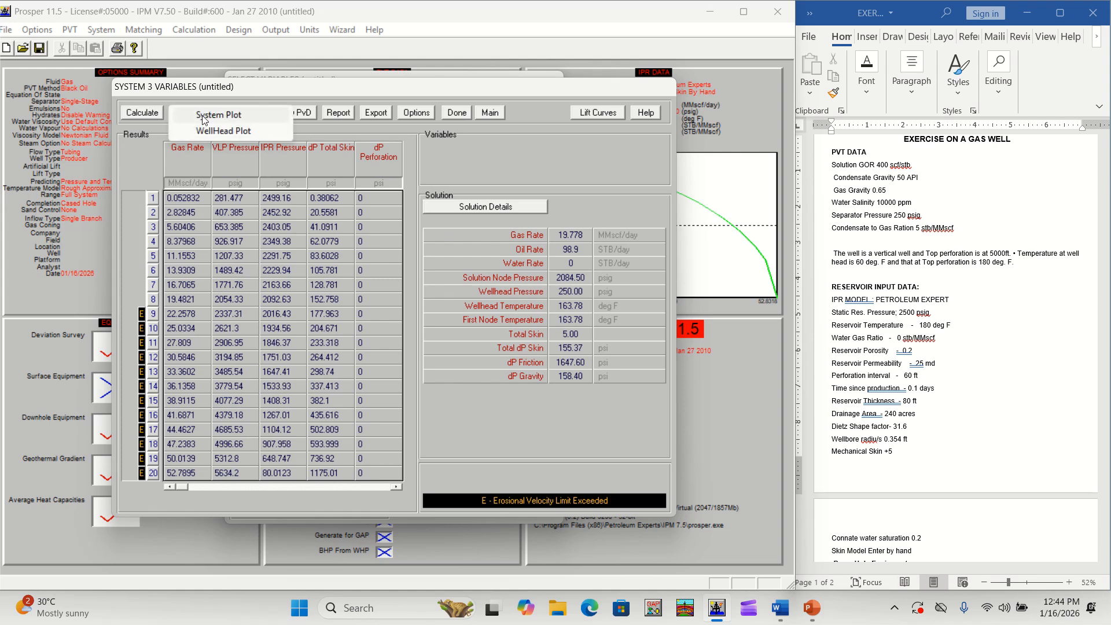
click(203, 116)
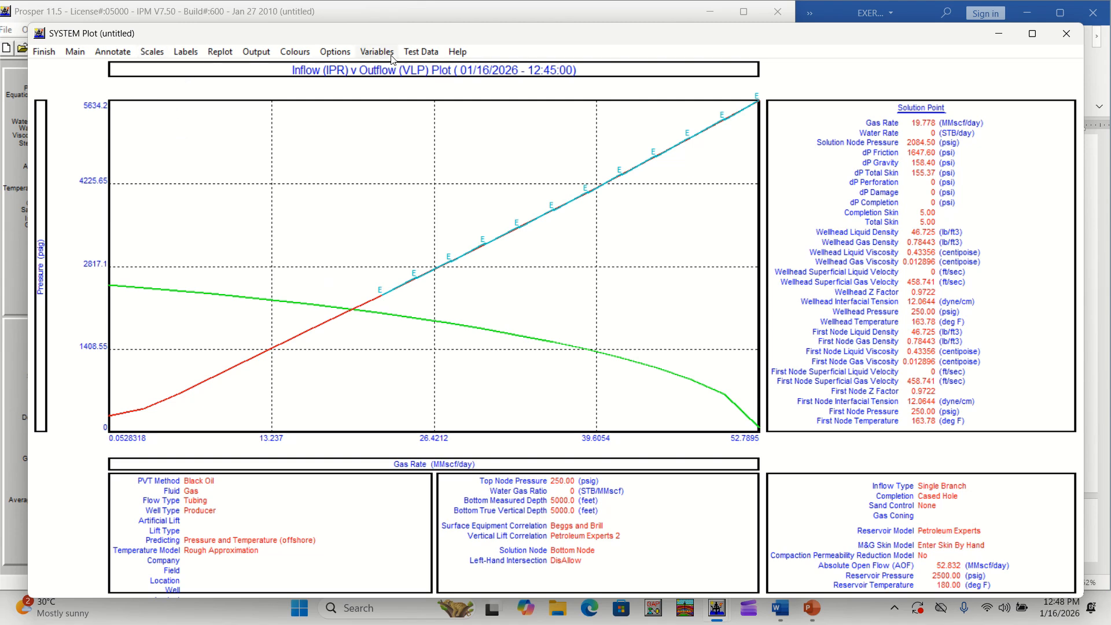
Turn on the mouse readout in the system plot's options
click(336, 52)
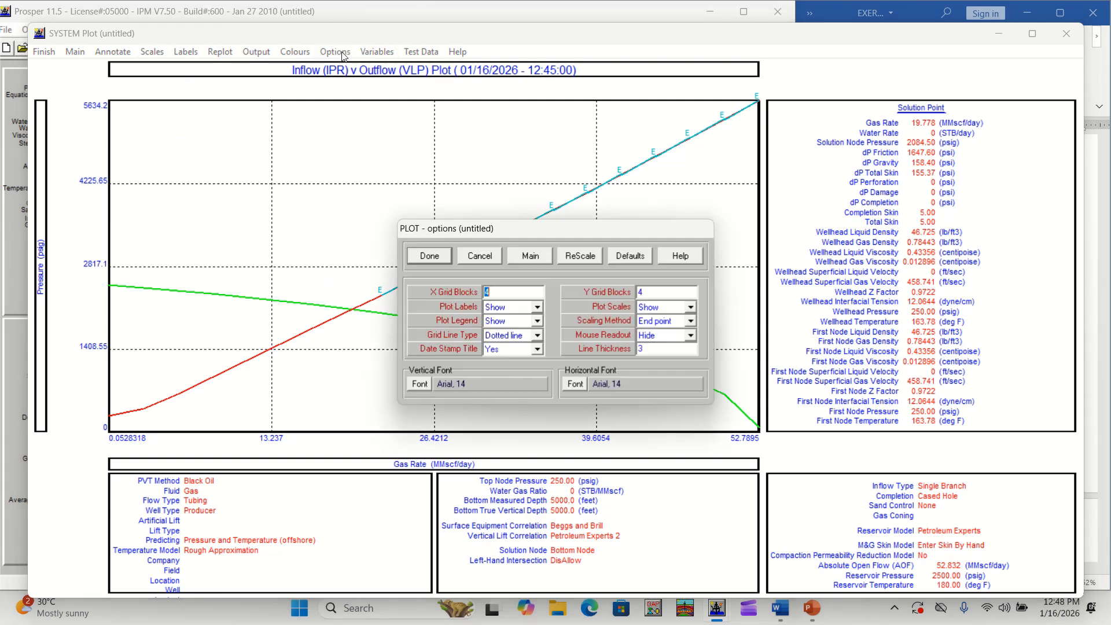
click(692, 335)
click(654, 348)
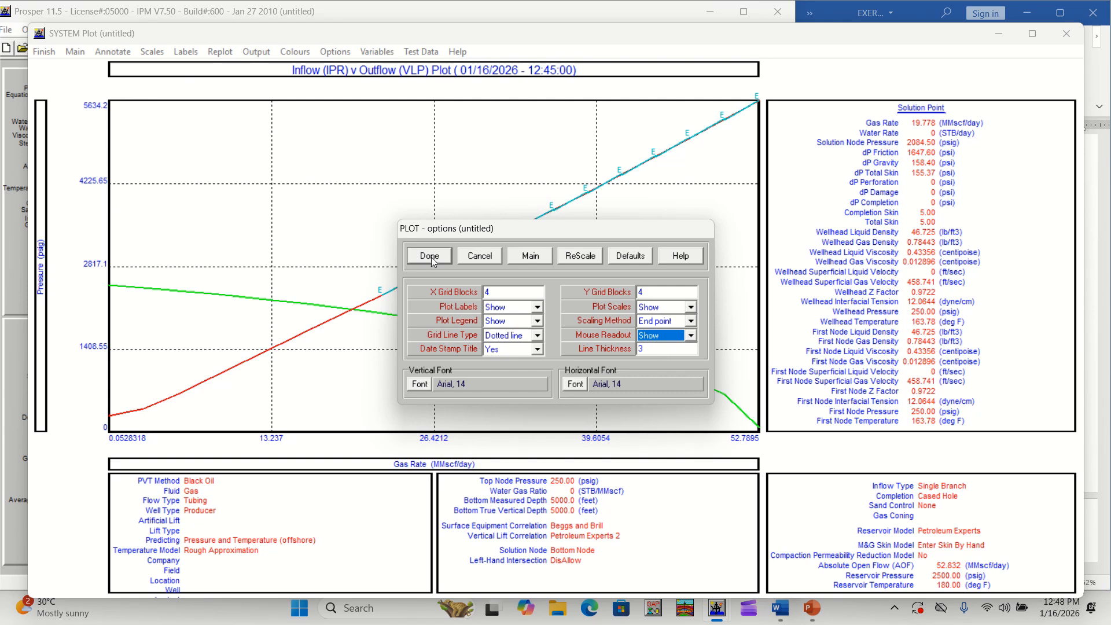
click(430, 257)
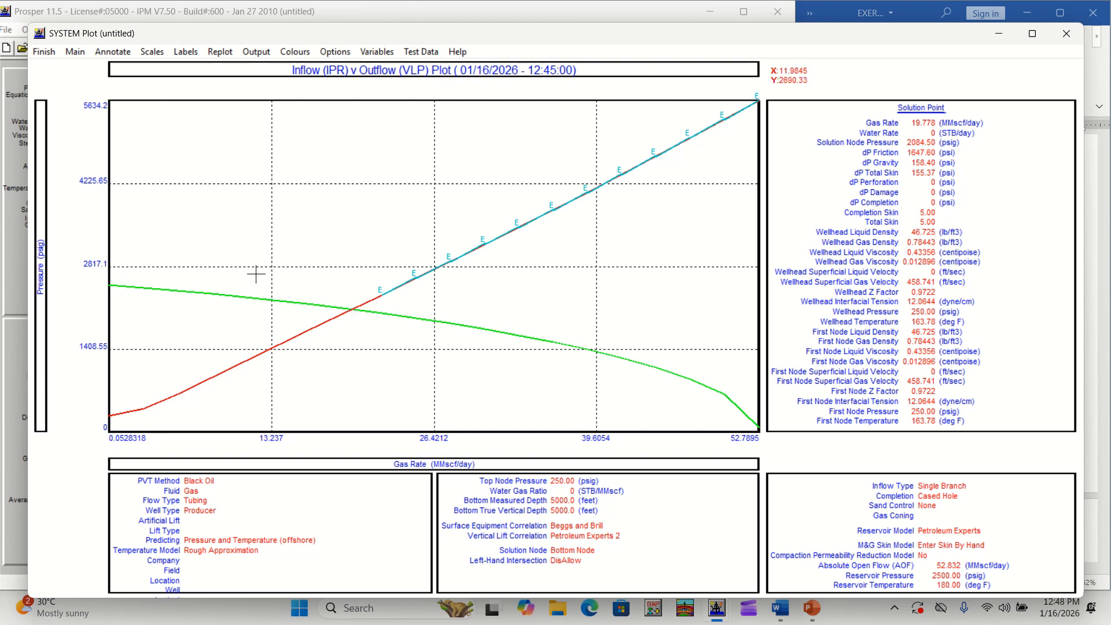
Close the system plot and leave the System (3 Variables) analysis, returning to the main model overview
click(43, 53)
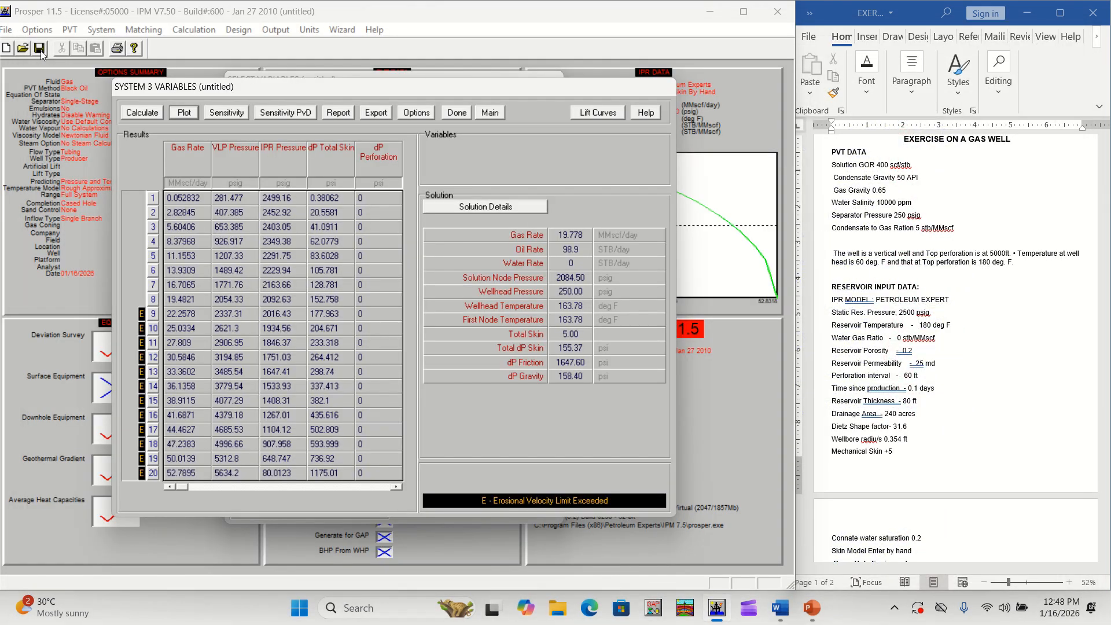
click(456, 113)
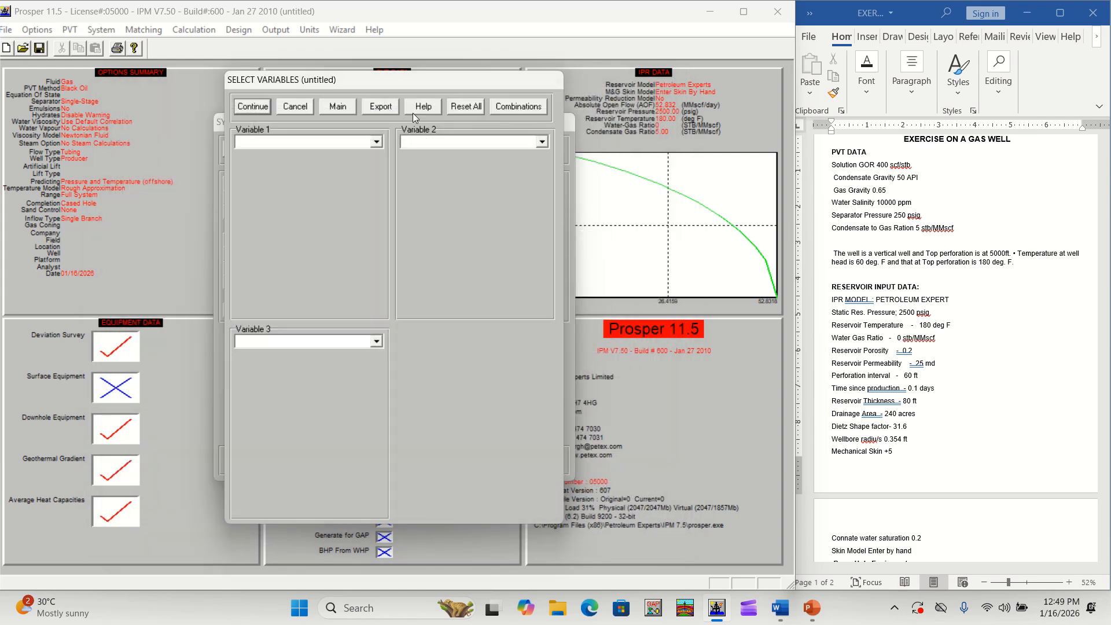
click(295, 107)
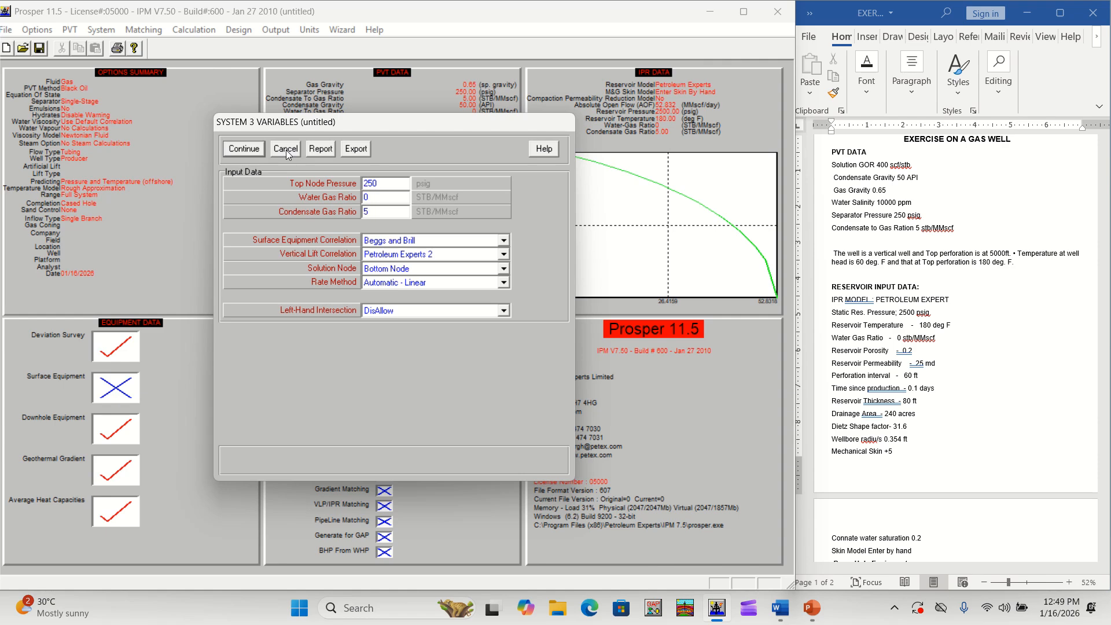
click(286, 150)
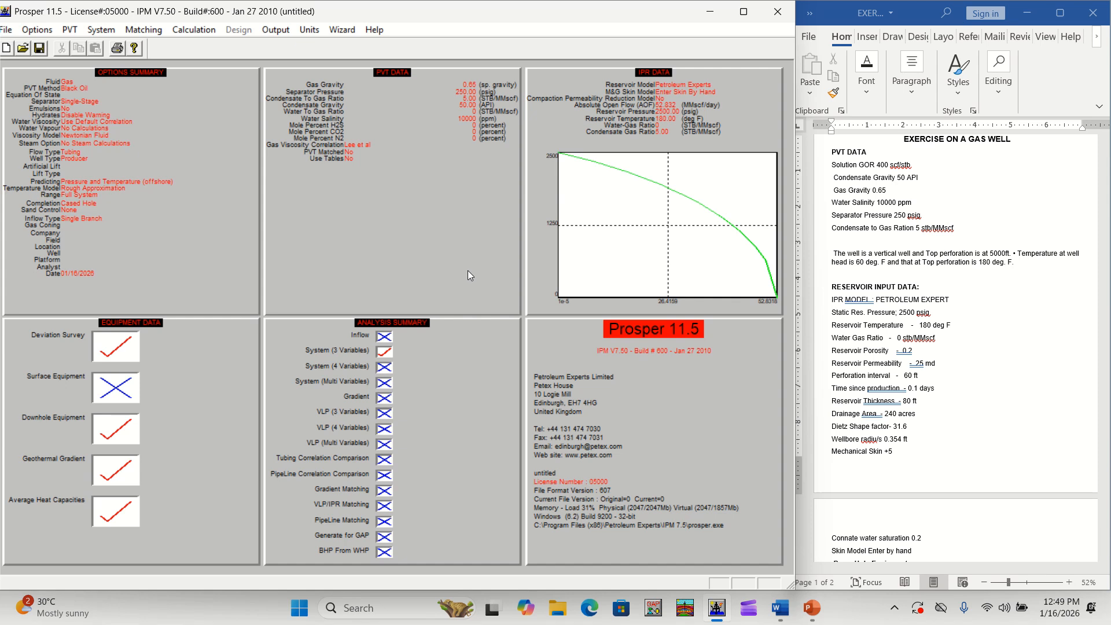
Open VLP/IPR Matching and enter the exercise sheet's first test point with date 08/18/2009 and comment "main flow test"
click(1015, 381)
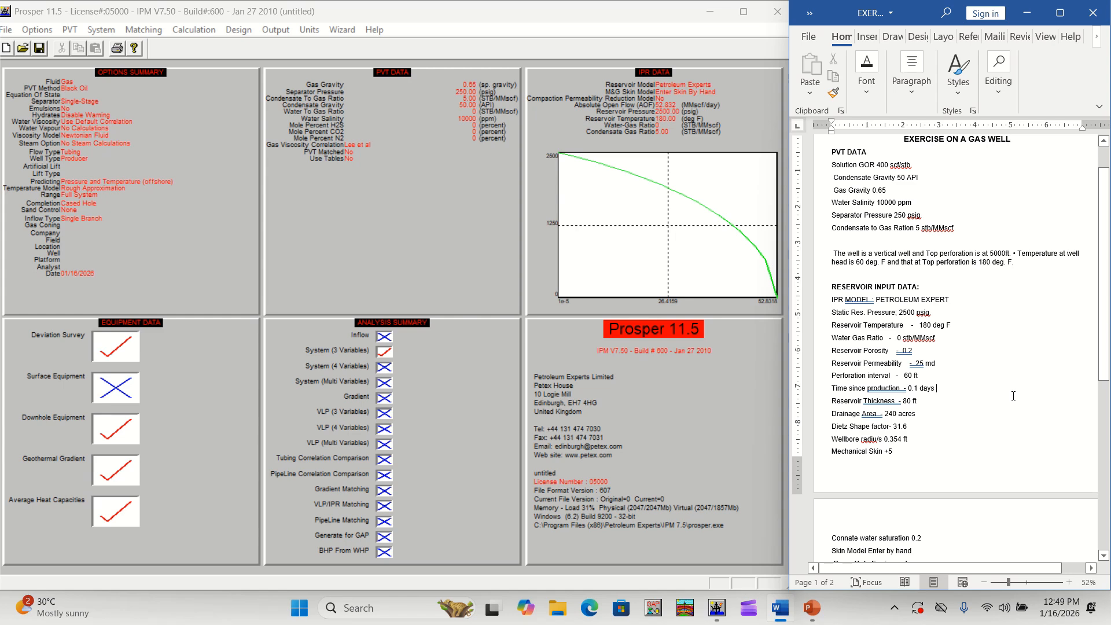
scroll(1014, 396, down, 5)
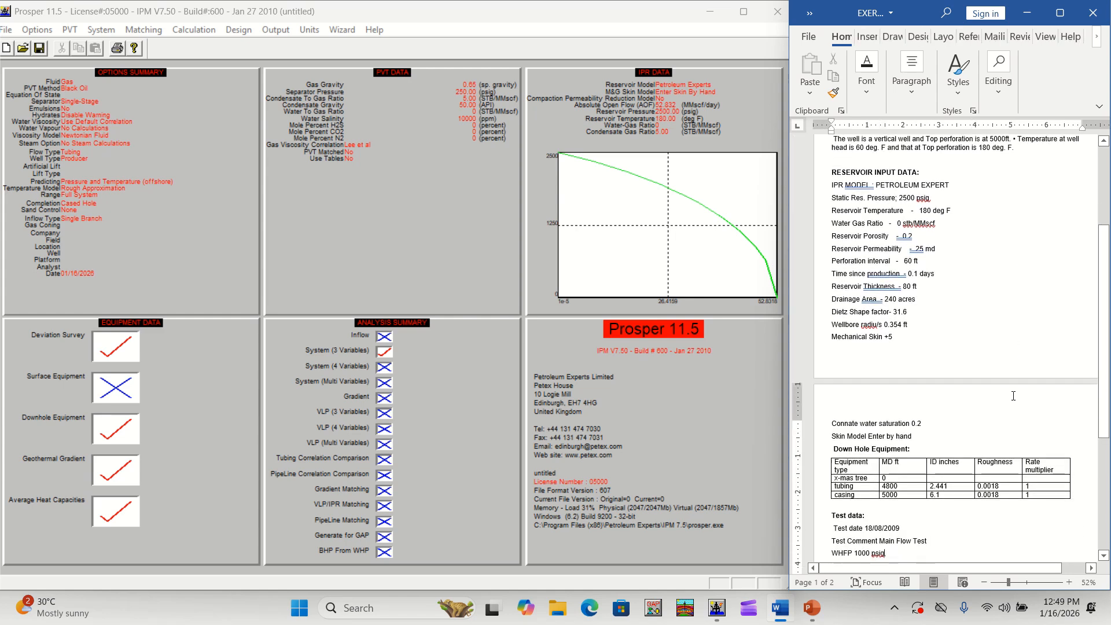
scroll(1013, 396, down, 1)
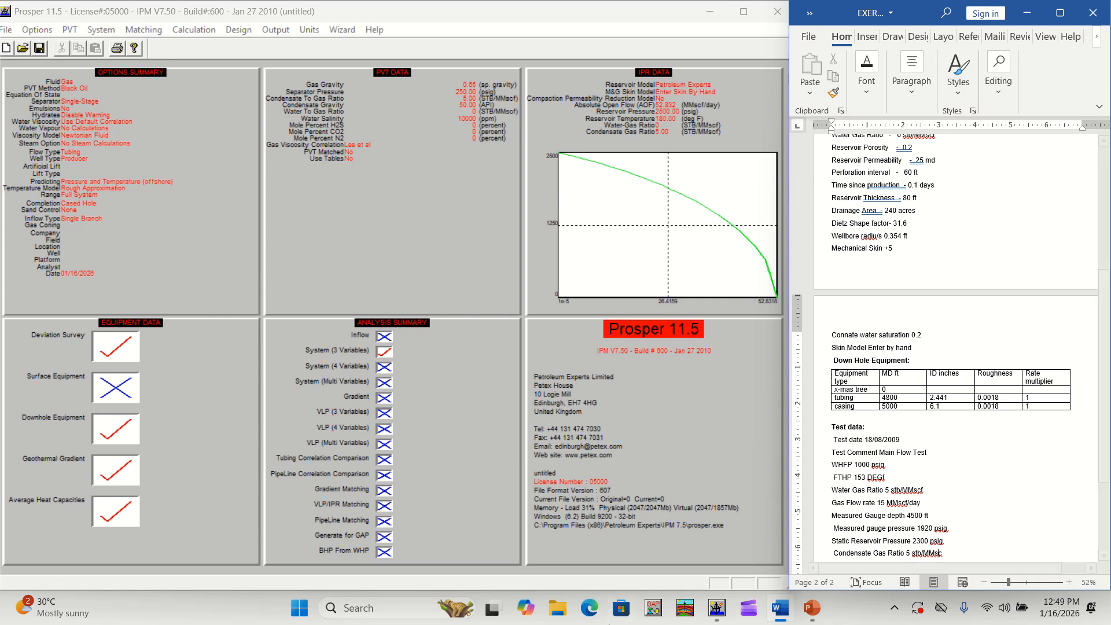
click(385, 507)
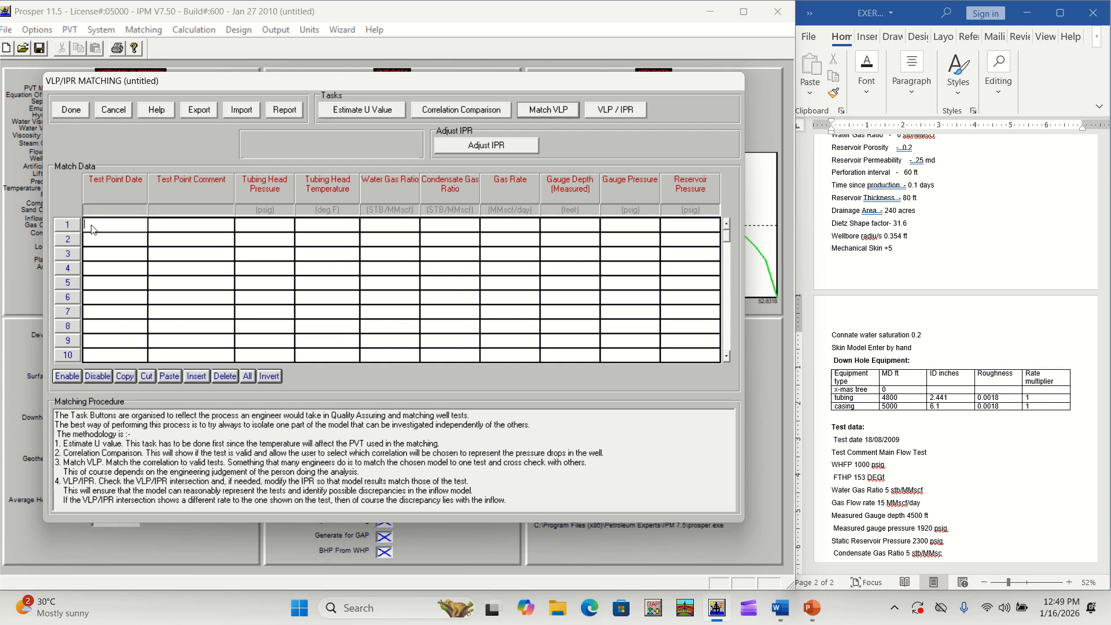
text(18/8/2009)
key(Tab)
text(main flow test)
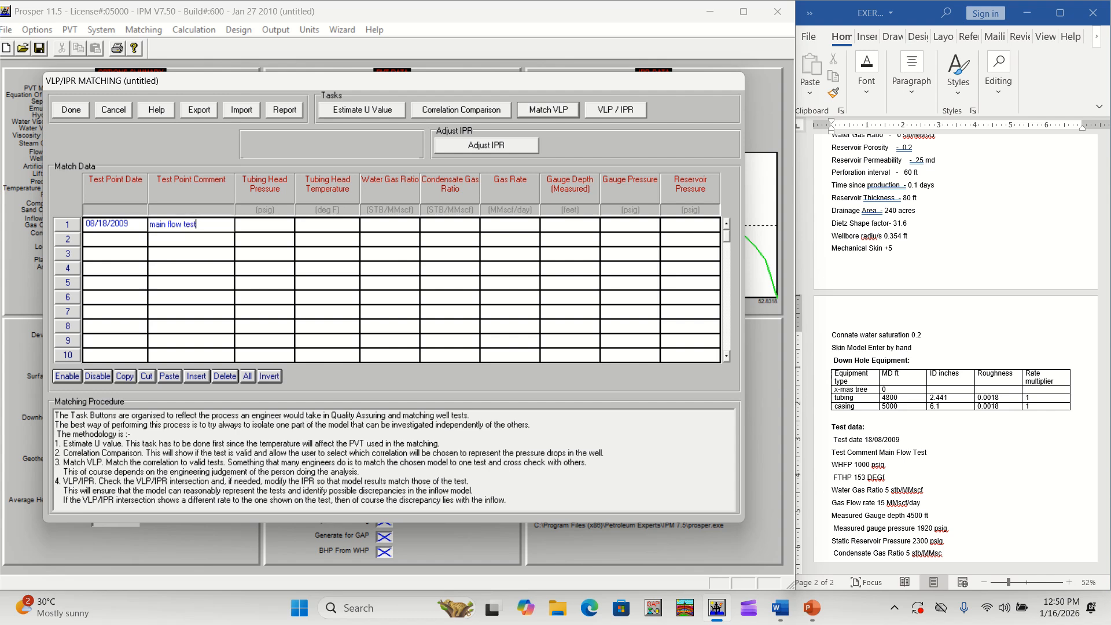
For the main flow test, enter tubing head pressure 1000 psig, temperature 153 deg F, water gas ratio 5 and condensate gas ratio 5 STB/MMscf
click(267, 225)
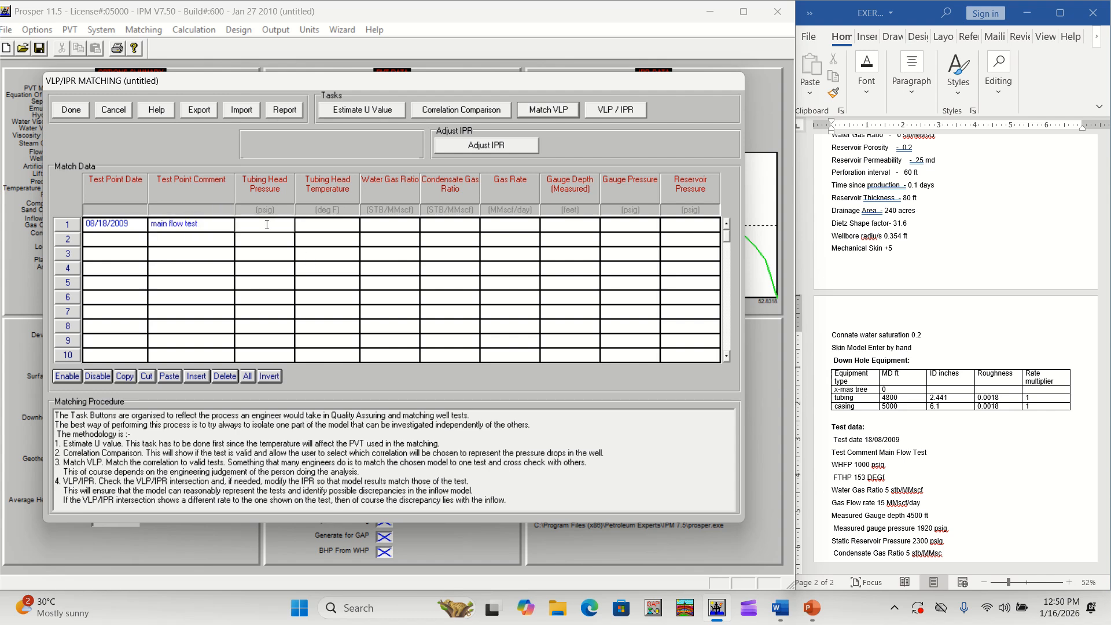
text(15)
key(Tab)
click(258, 224)
key(BackSpace)
click(317, 227)
text(153)
click(254, 225)
text(1000)
click(382, 223)
text(5)
click(454, 225)
text(5)
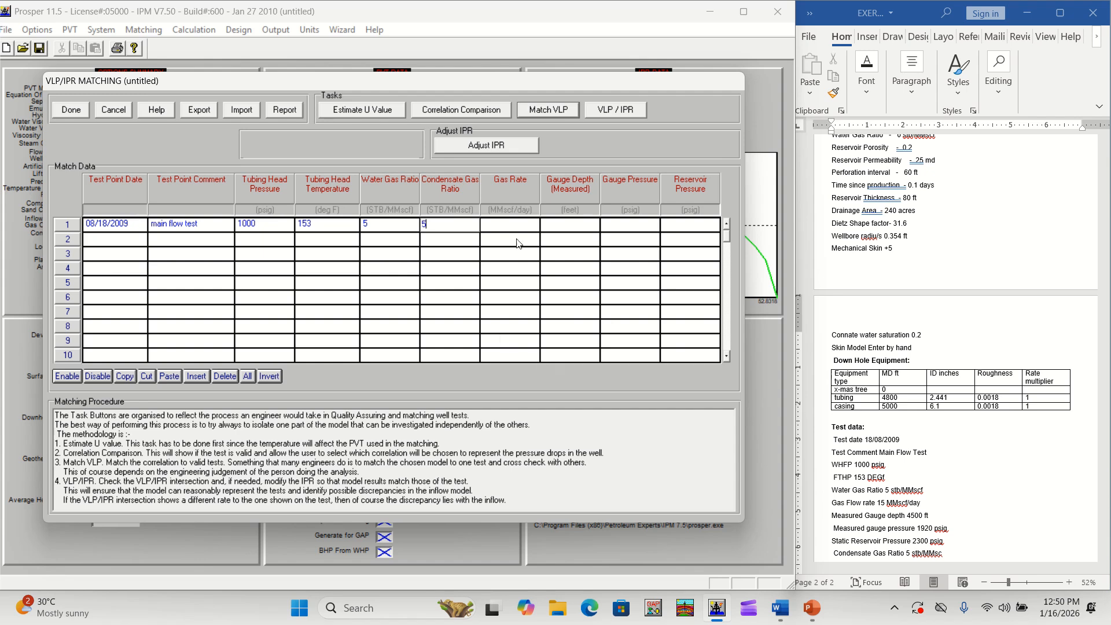
Complete the test point with gas rate 15 MMscf/day, gauge depth 4500 feet, gauge pressure 1920 psig and reservoir pressure 2300 psig
click(490, 223)
text(15)
click(566, 226)
click(1058, 545)
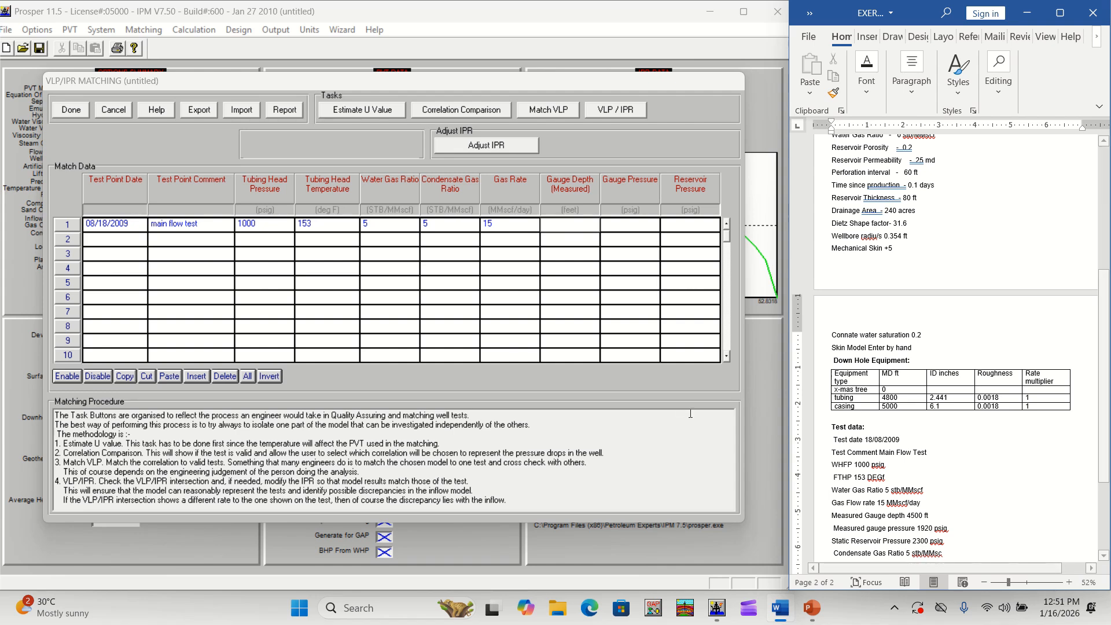
click(553, 223)
text(4500)
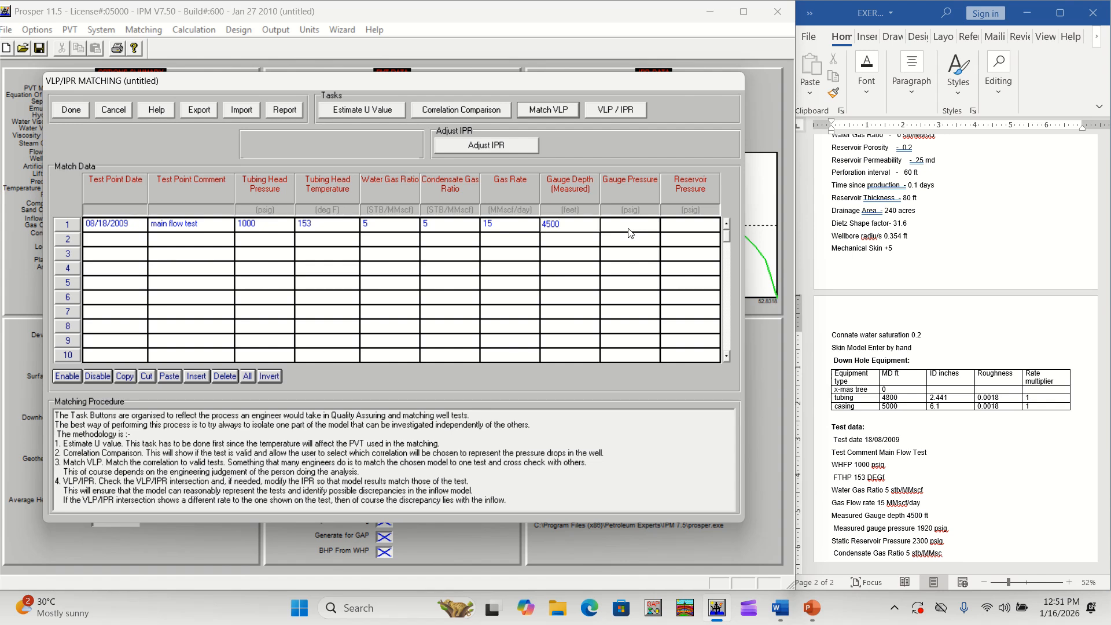
click(630, 228)
text(1920)
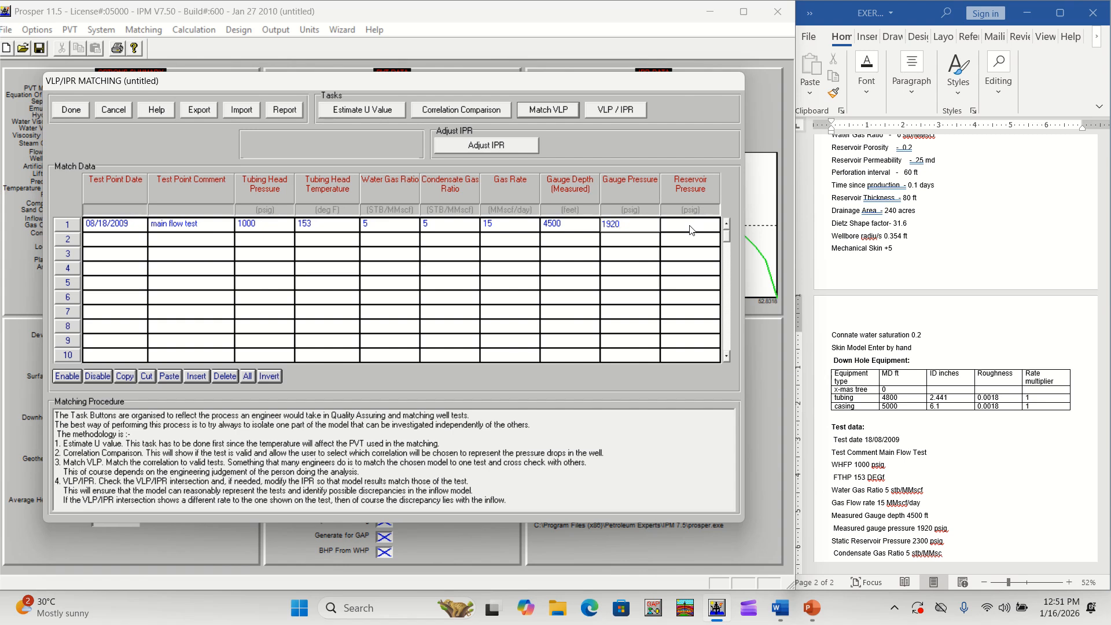
click(690, 230)
text(2300)
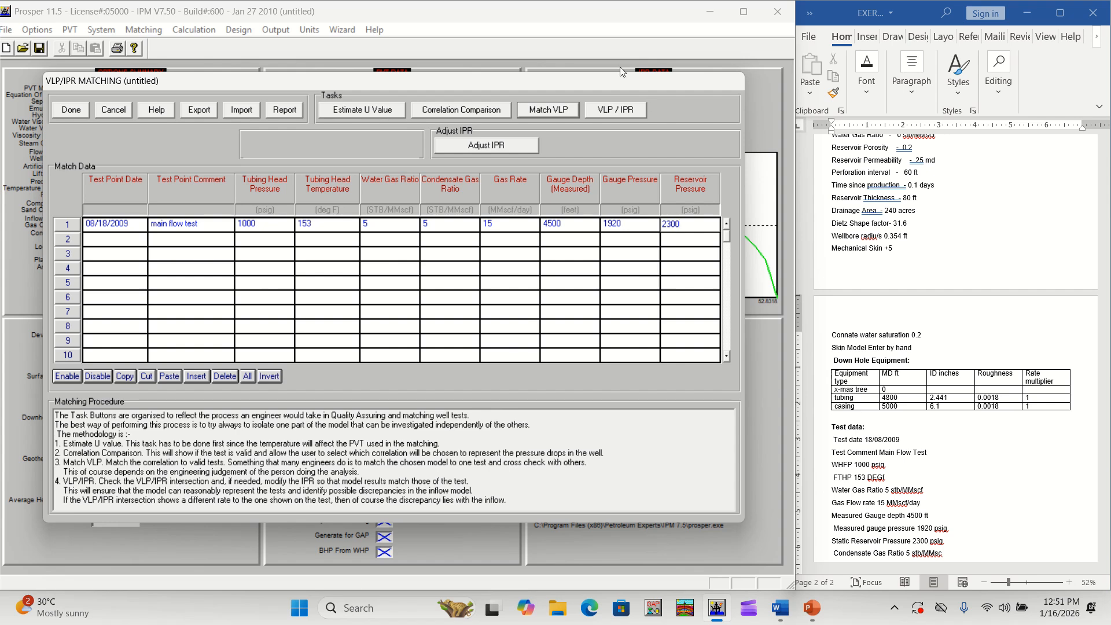
Estimate the U value from the main flow test and transfer it to the geothermal gradient
click(363, 112)
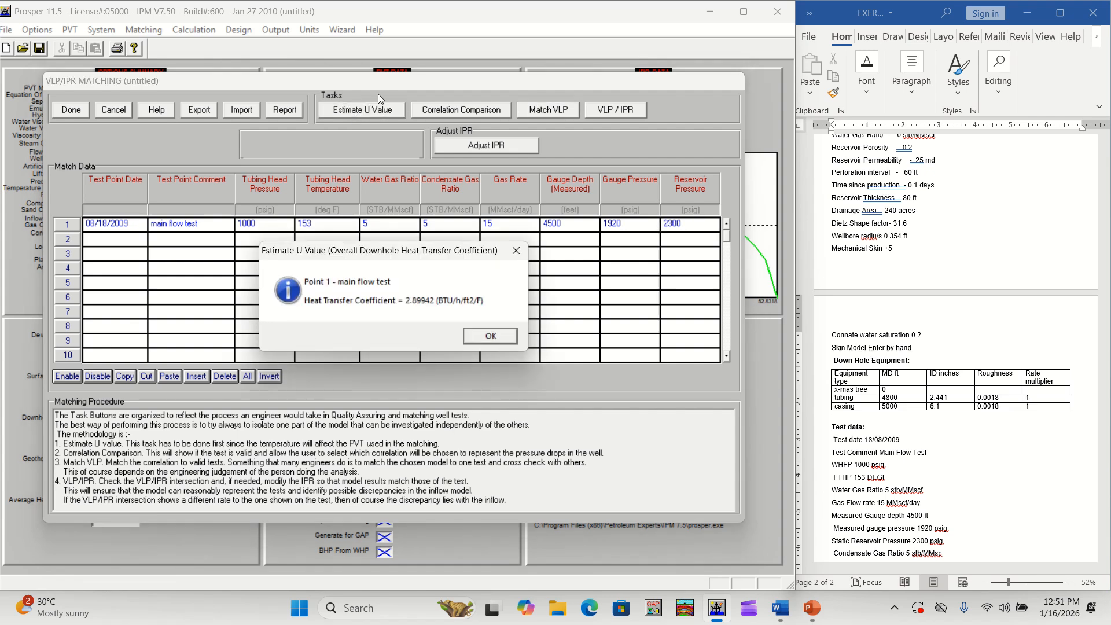
click(490, 337)
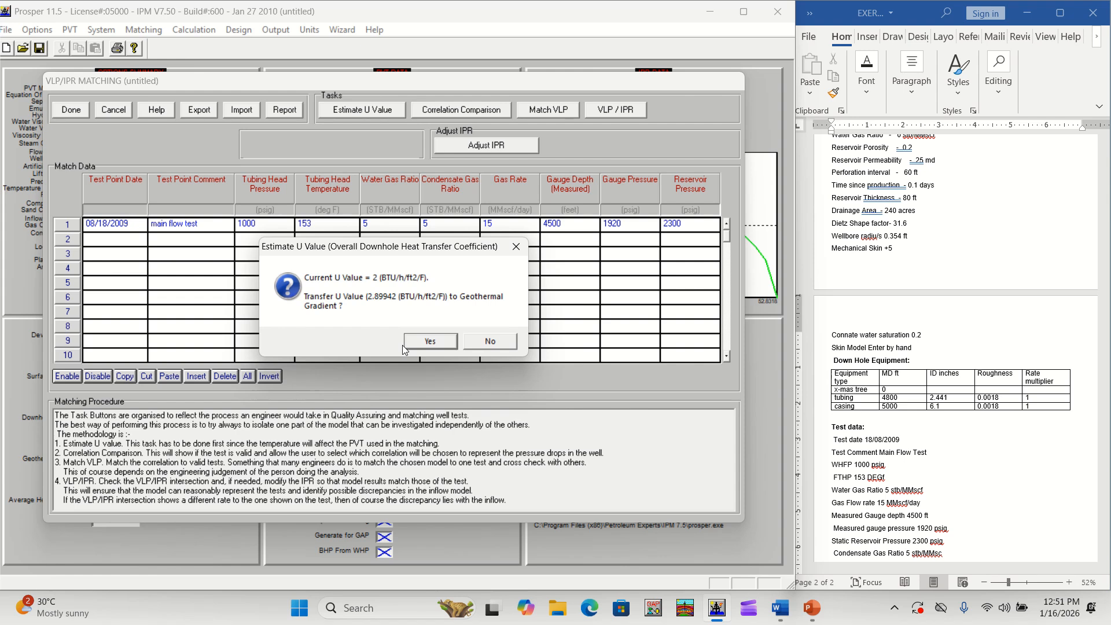
click(437, 344)
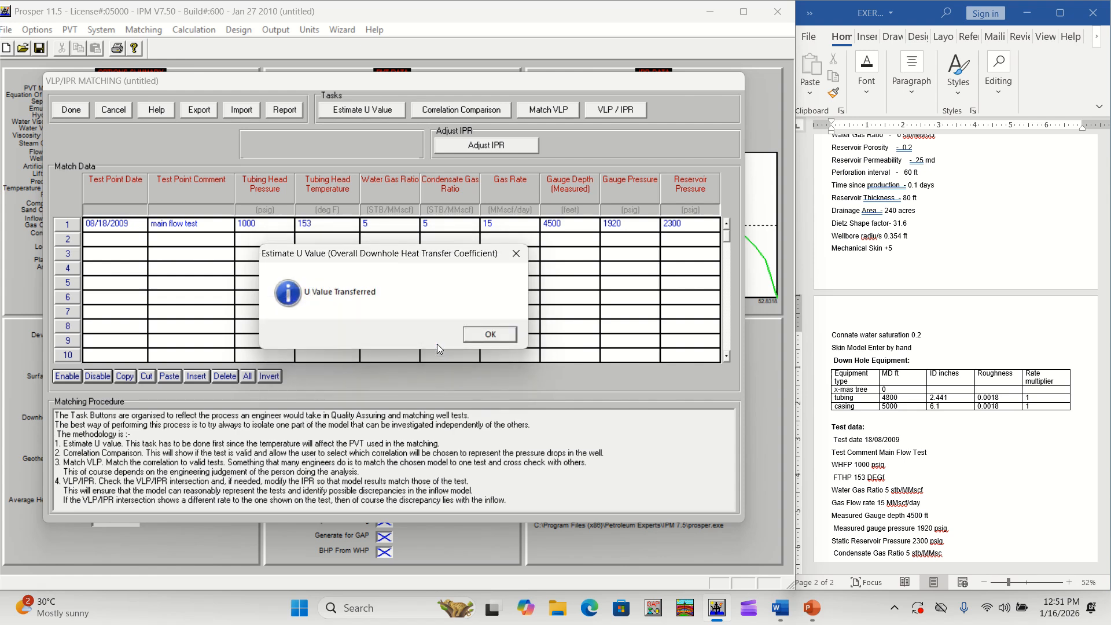
click(490, 335)
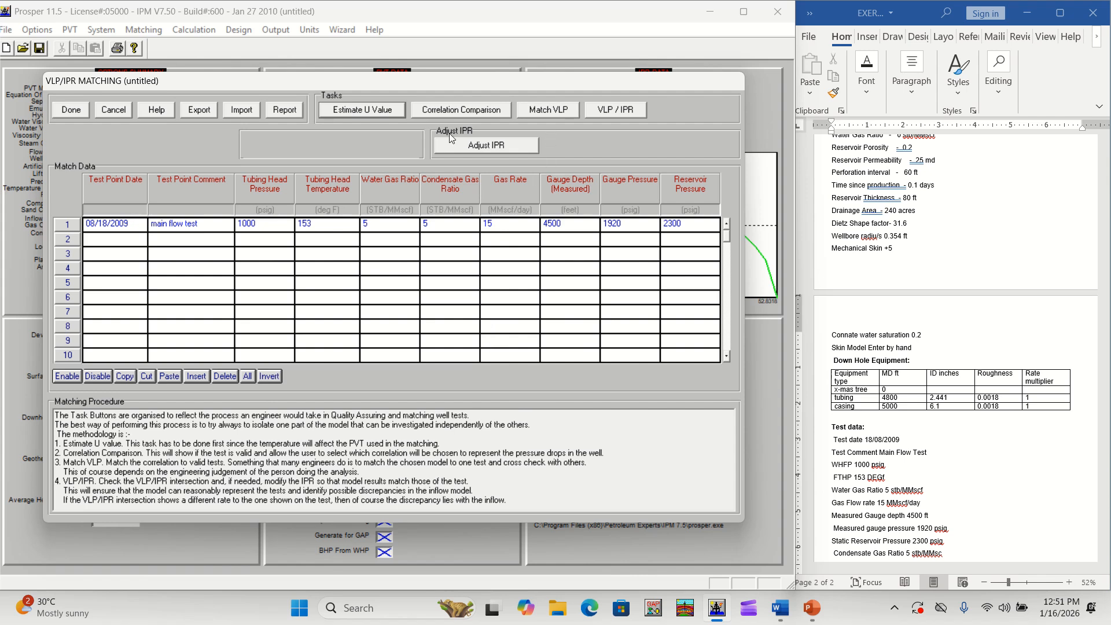
Start a correlation comparison with Duns and Ros Modified, Hagedorn Brown, Gray, Petroleum Experts, Orkiszewski, Petroleum Experts 2, Duns and Ros Original and Petroleum Experts 3
click(473, 110)
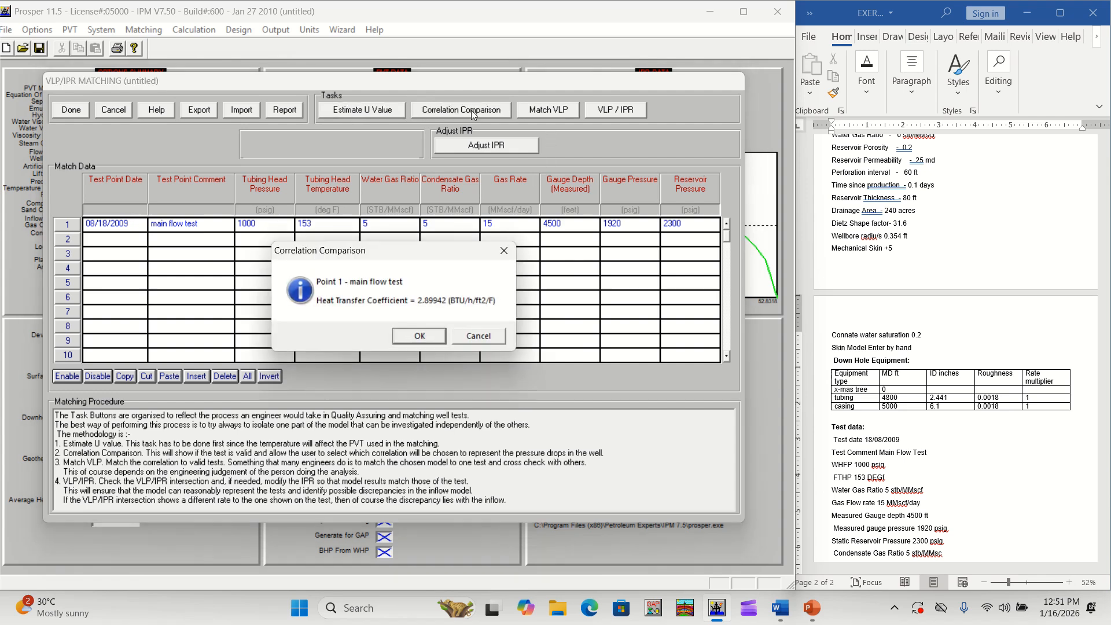
click(426, 338)
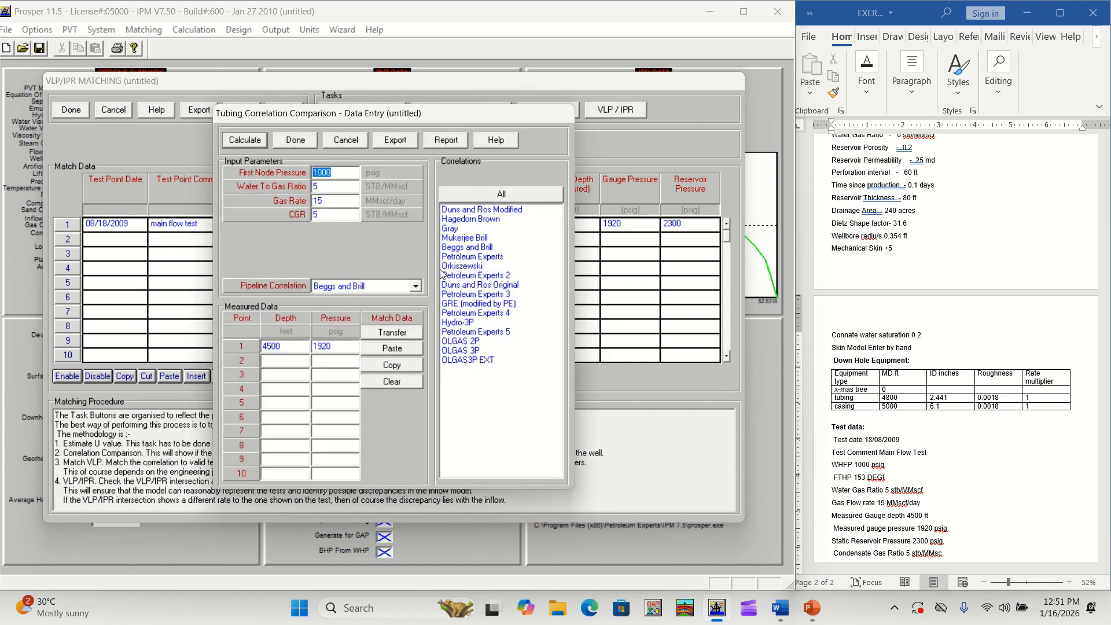
click(491, 212)
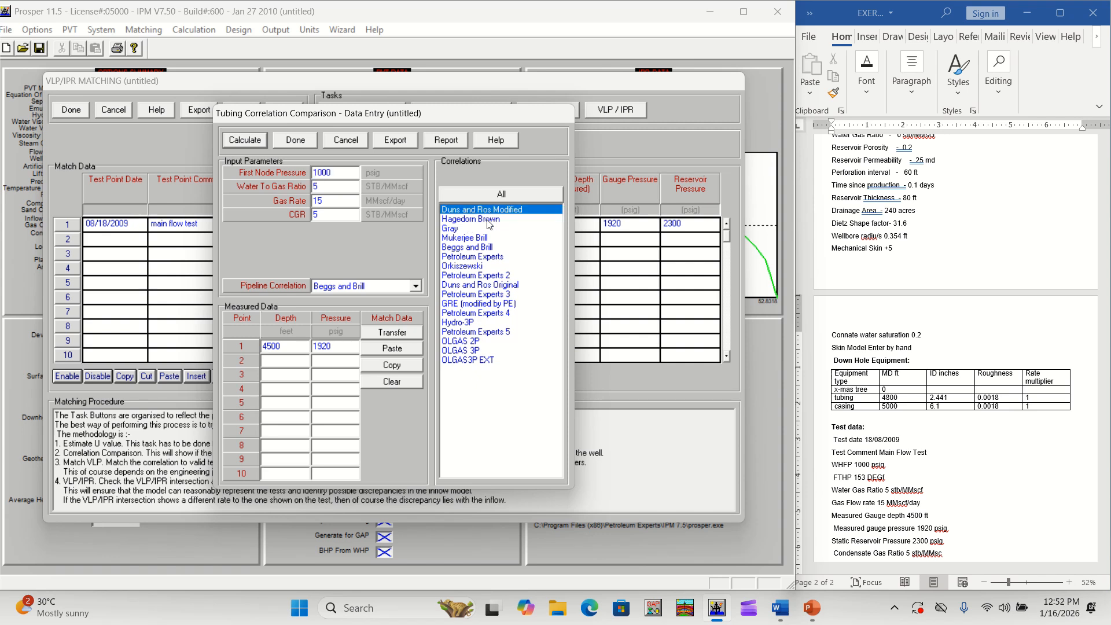
click(488, 221)
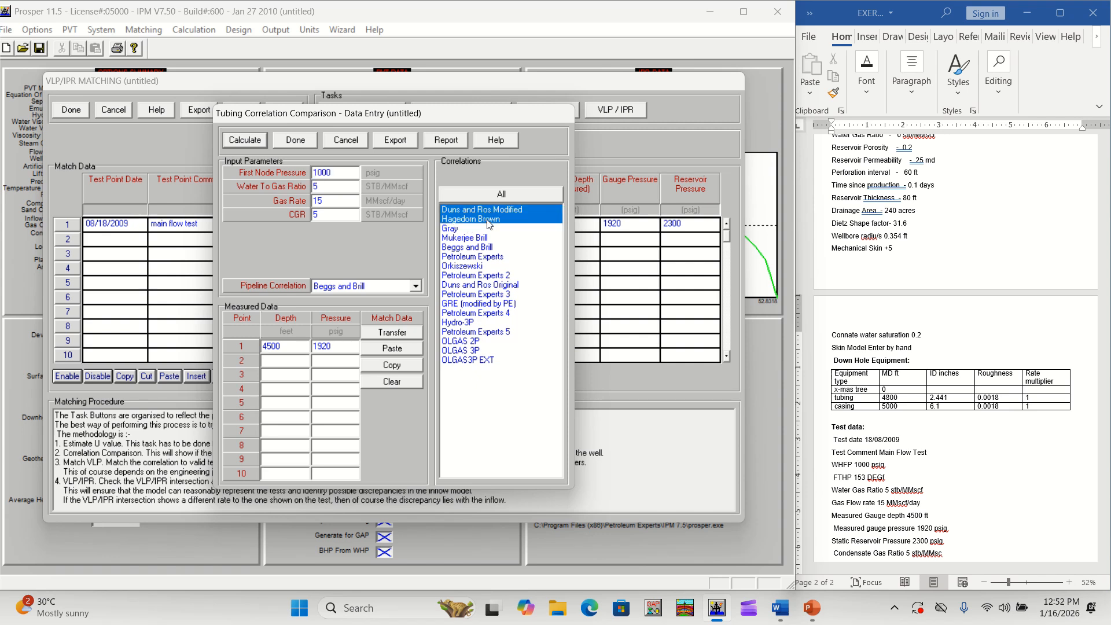
click(450, 230)
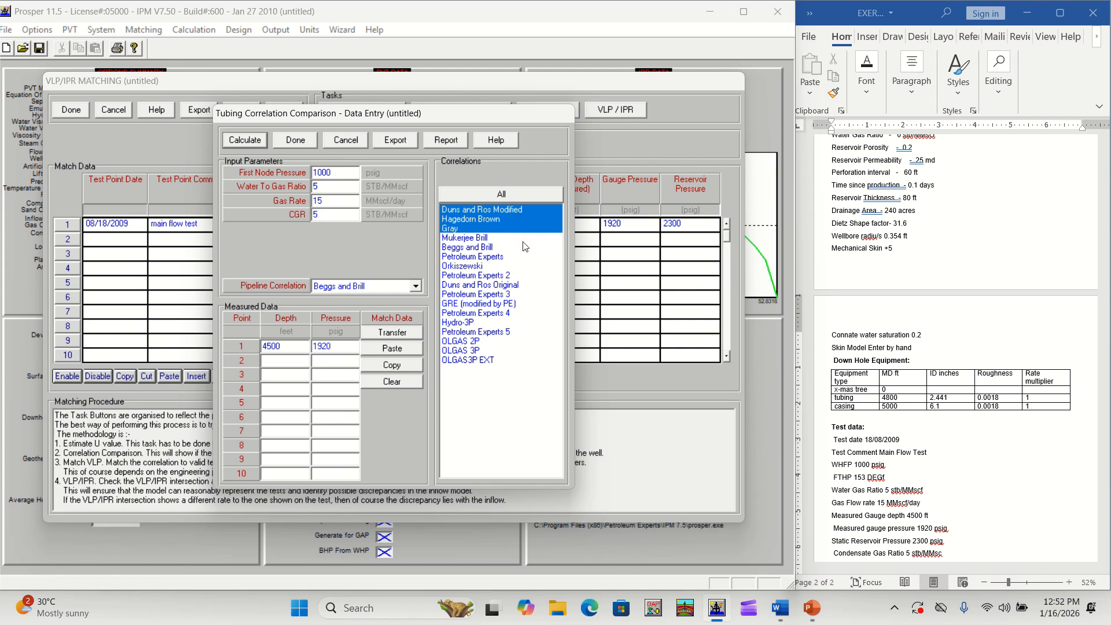
click(494, 258)
click(473, 267)
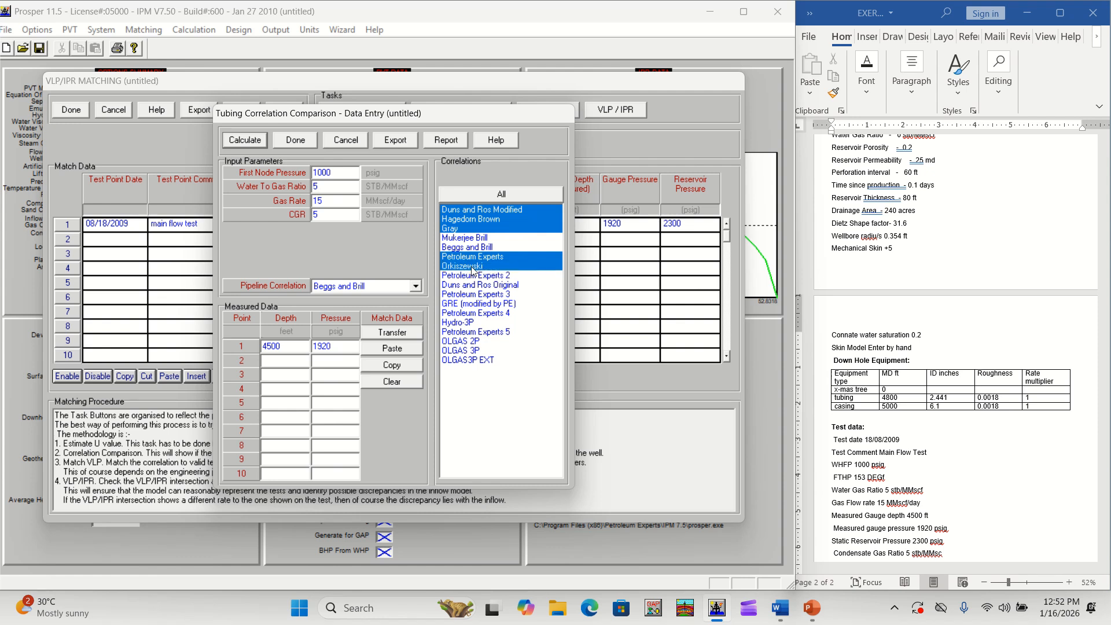
click(497, 277)
click(510, 286)
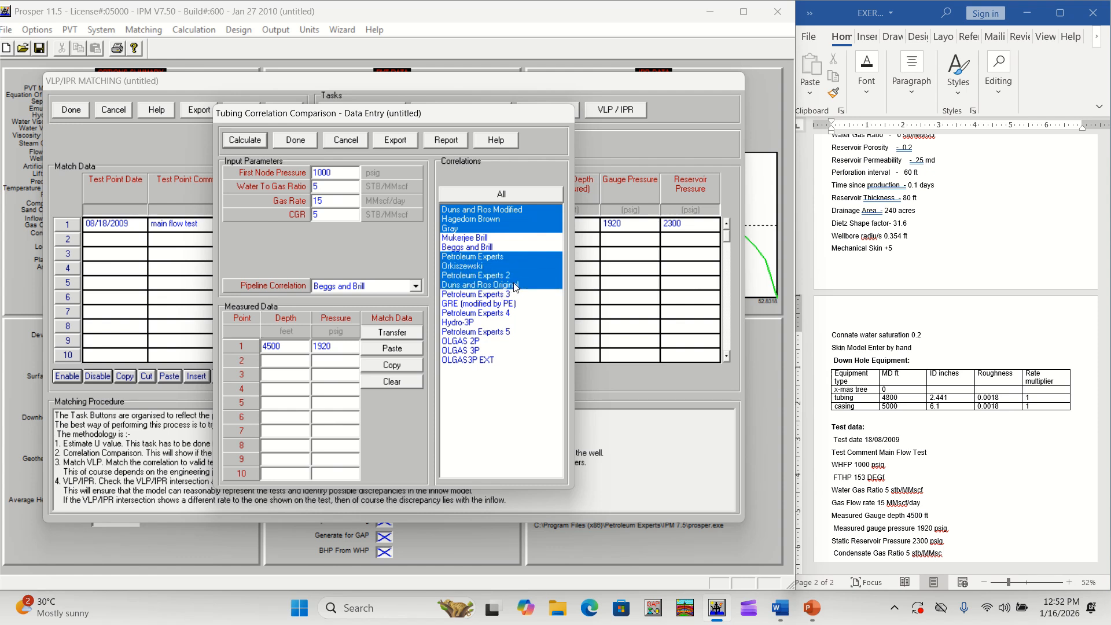
click(499, 296)
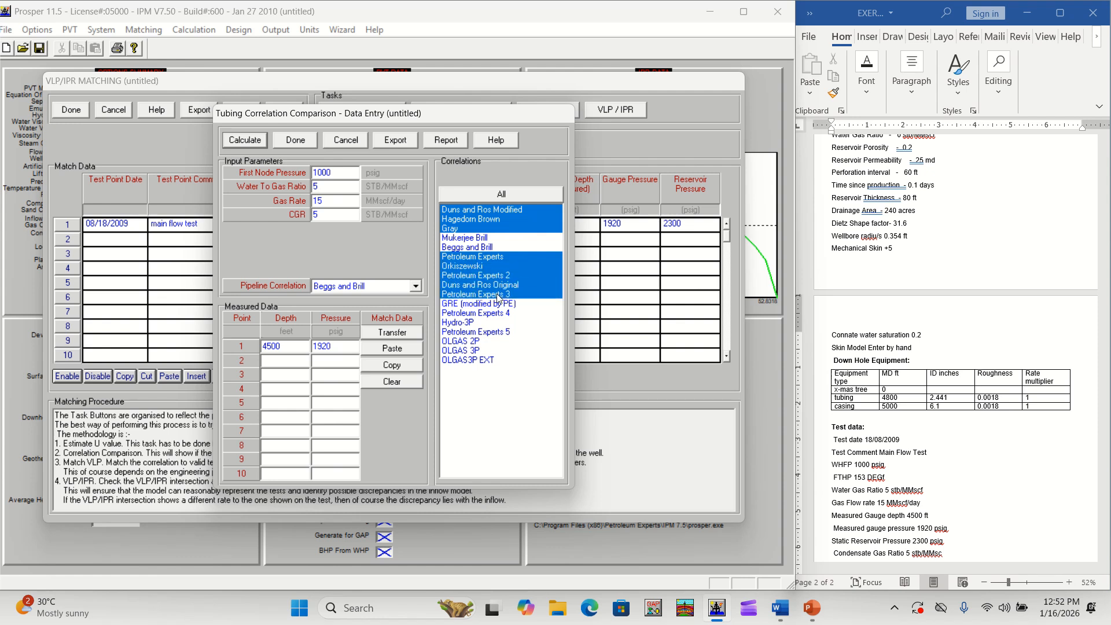
Calculate the tubing correlation comparison and plot pressure against measured depth for the selected correlations
click(241, 141)
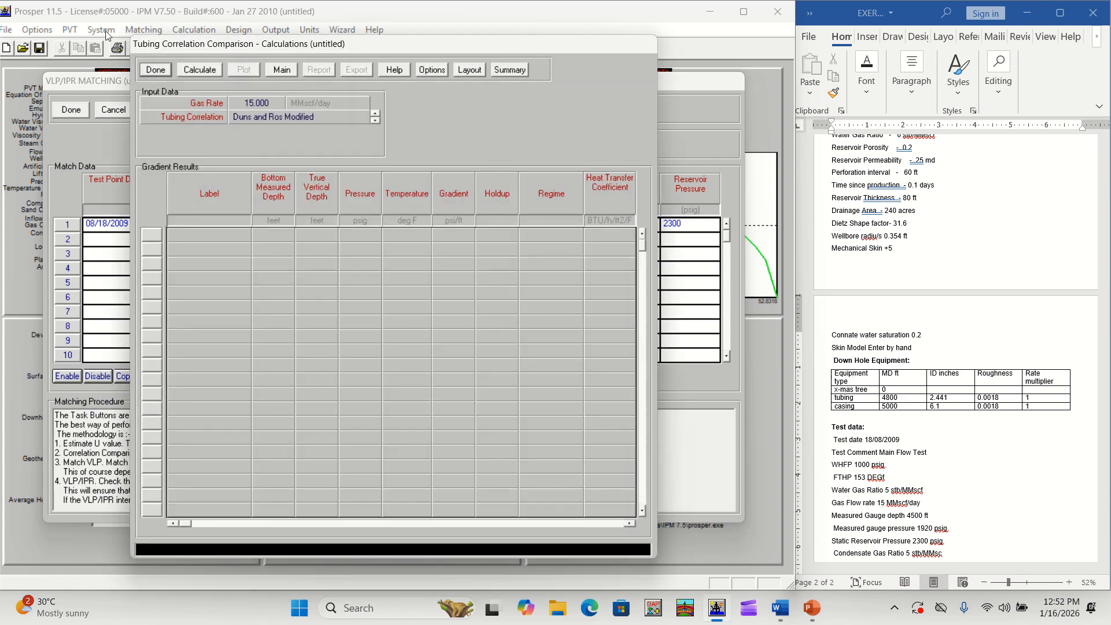
click(197, 71)
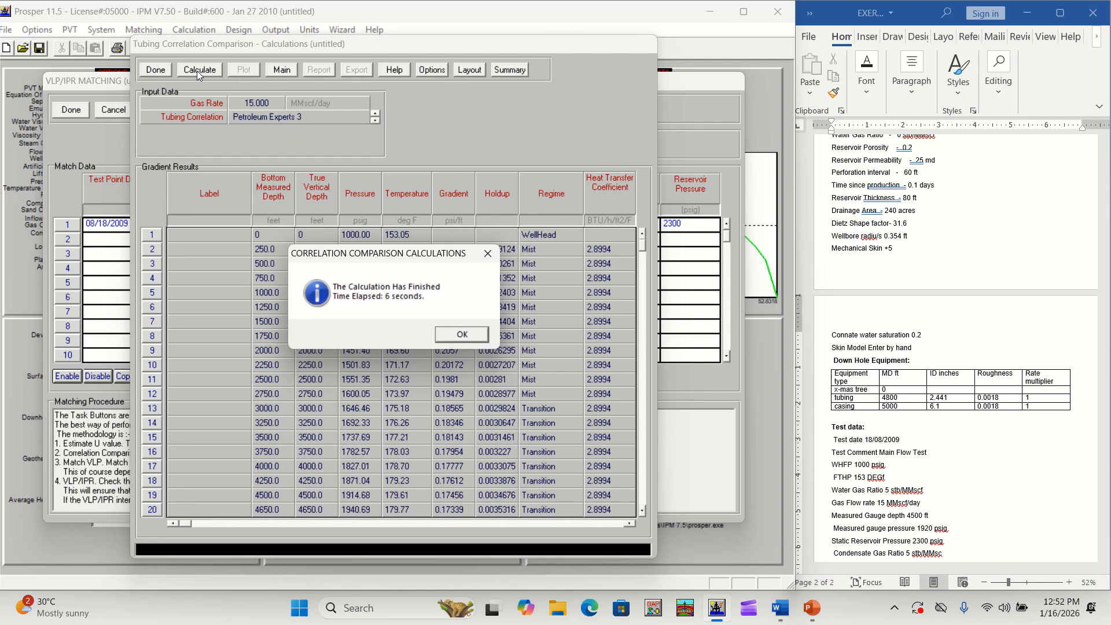
click(463, 335)
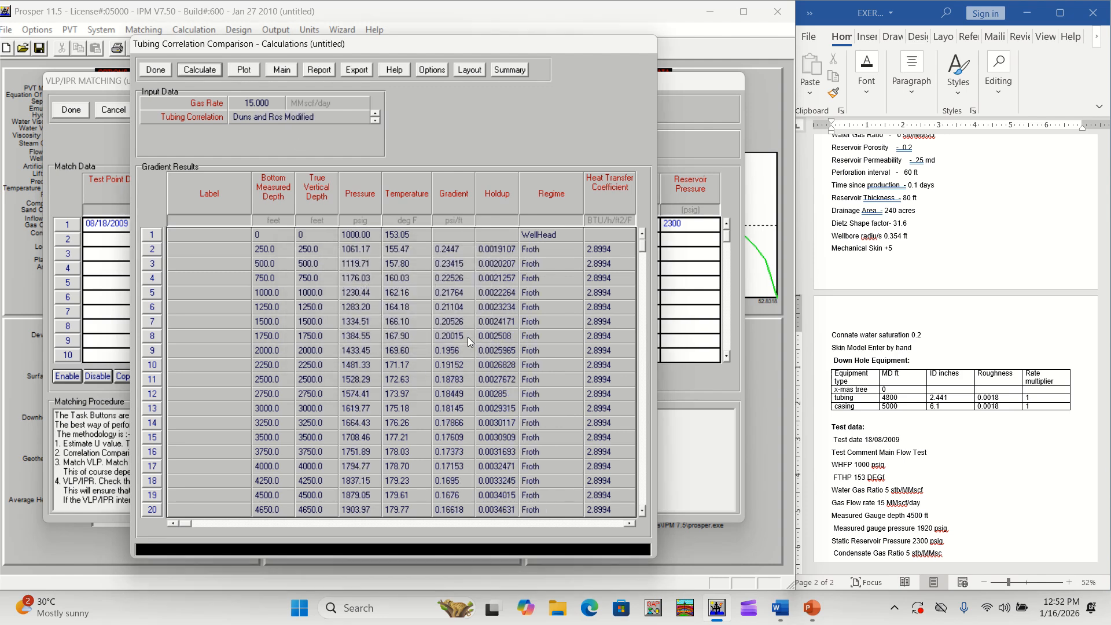
click(245, 69)
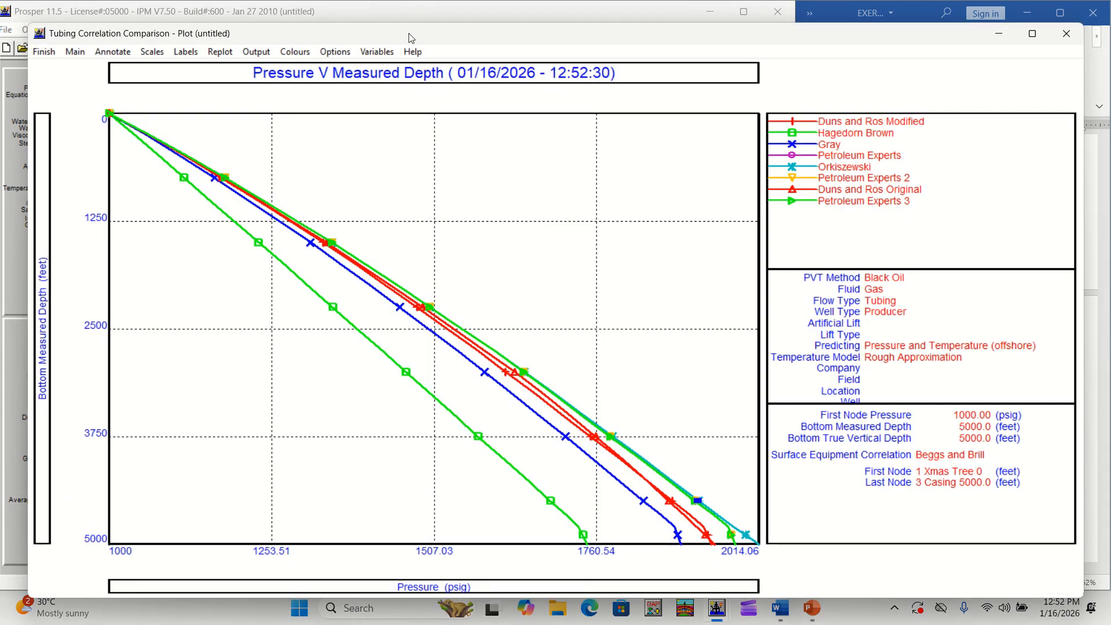
Examine which correlation curves lie closest to the measured gauge point on the plot, and return to the comparison's data entry
drag(592, 293, 910, 599)
drag(172, 212, 424, 598)
drag(267, 213, 531, 459)
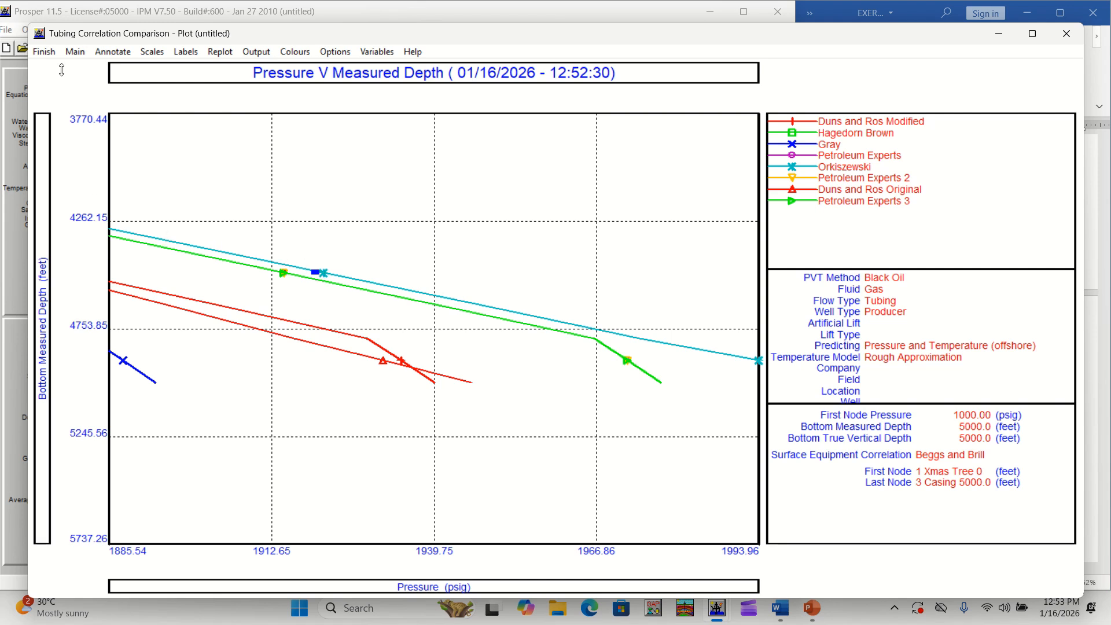
click(44, 52)
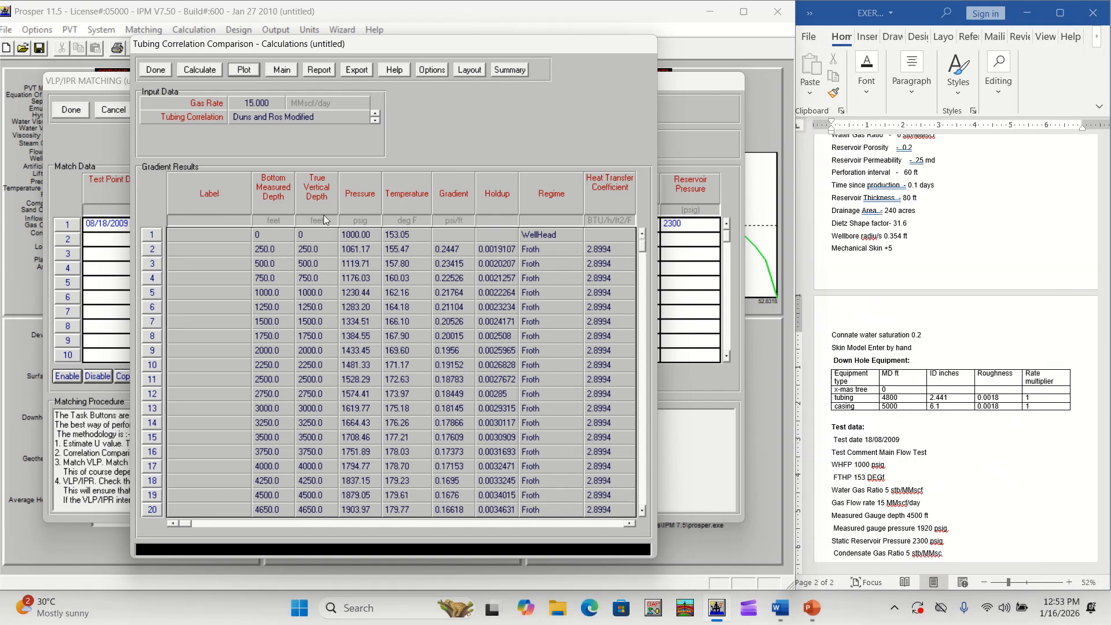
click(156, 73)
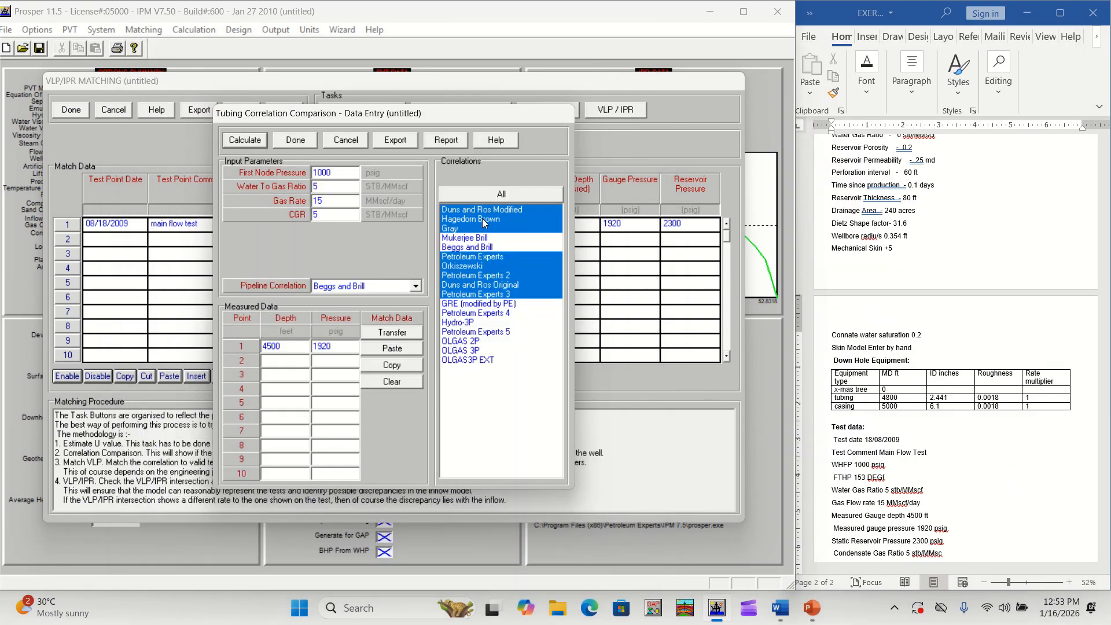
Clear the correlation selection, keep only Orkiszewski selected, and recalculate the tubing correlation comparison
click(505, 193)
click(505, 193)
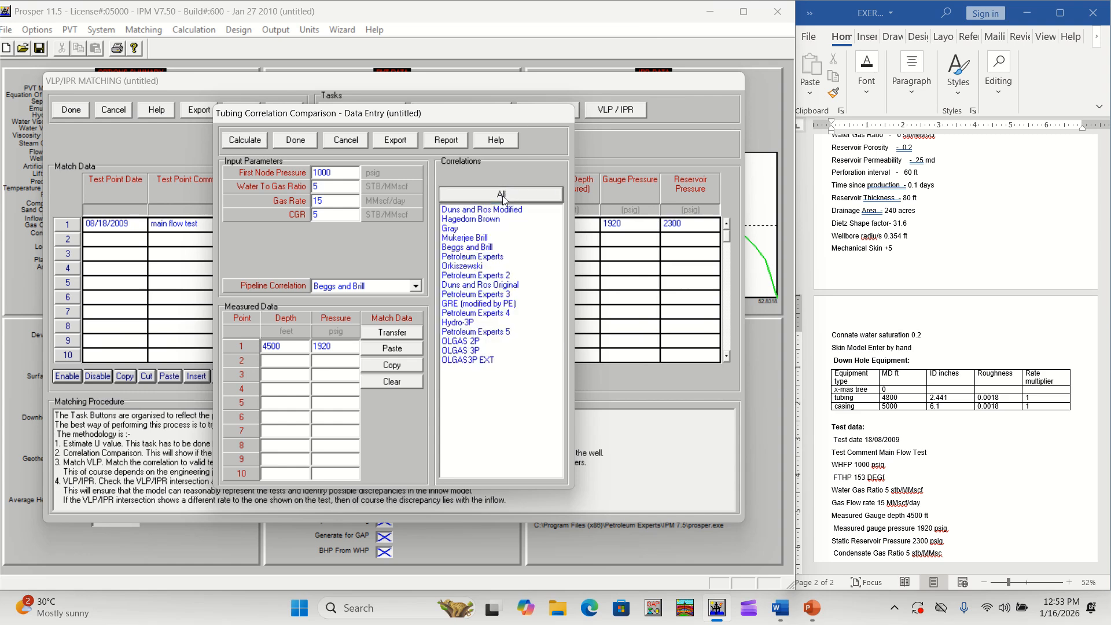
click(462, 274)
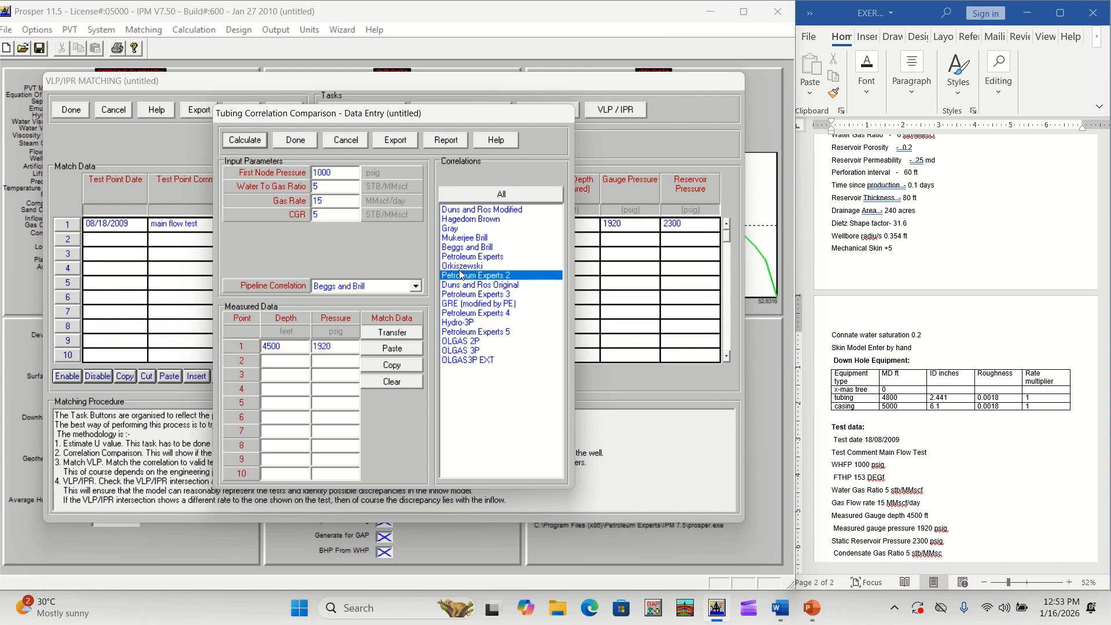
click(466, 268)
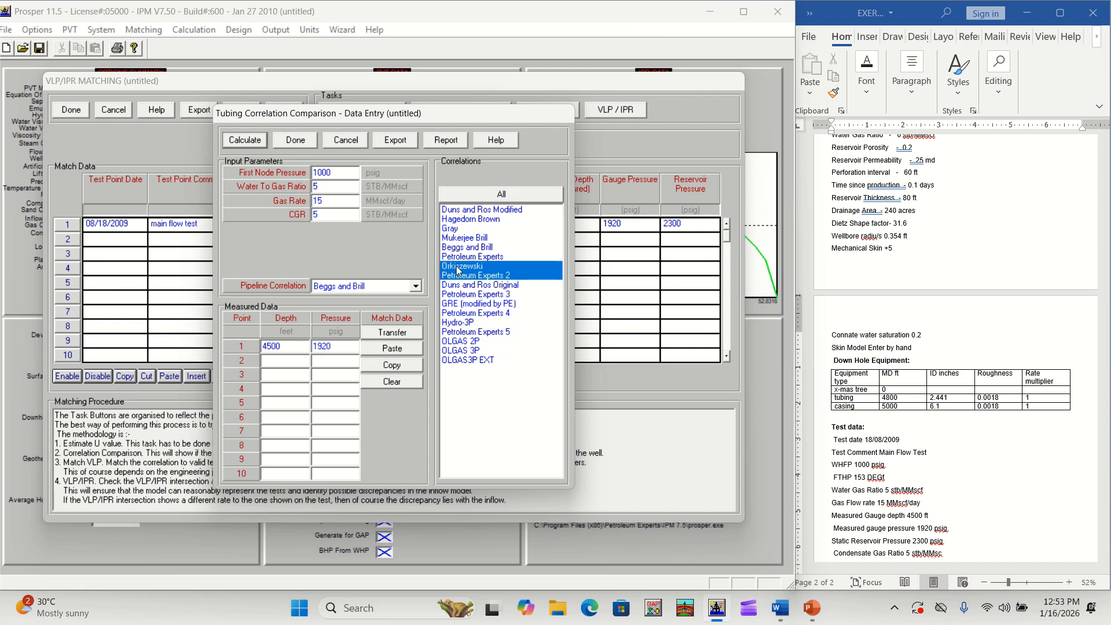
click(464, 277)
click(245, 141)
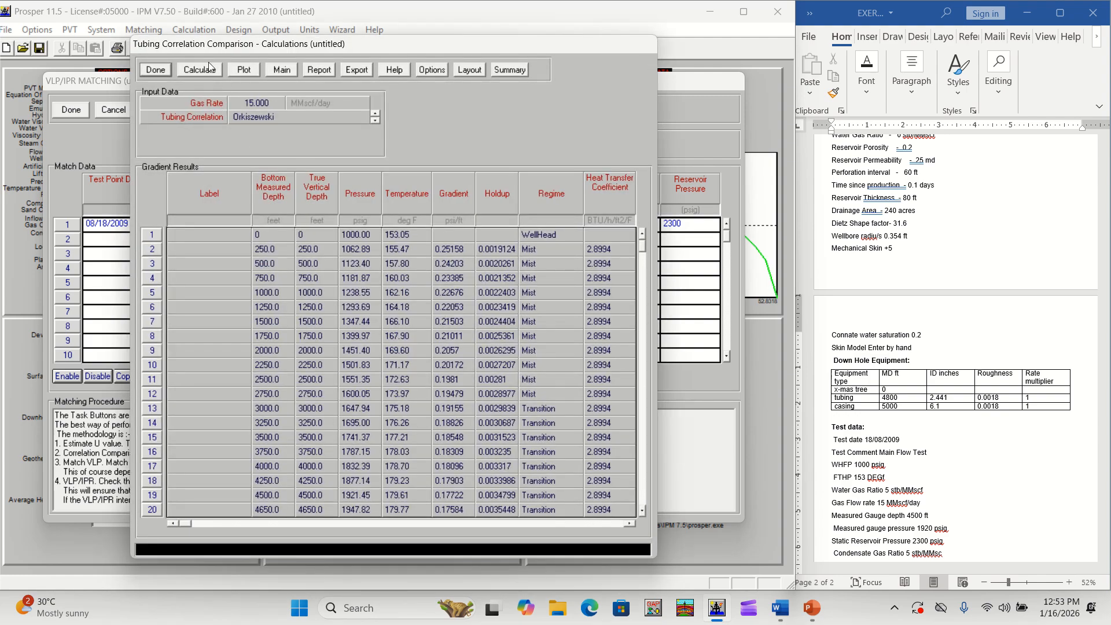
click(205, 70)
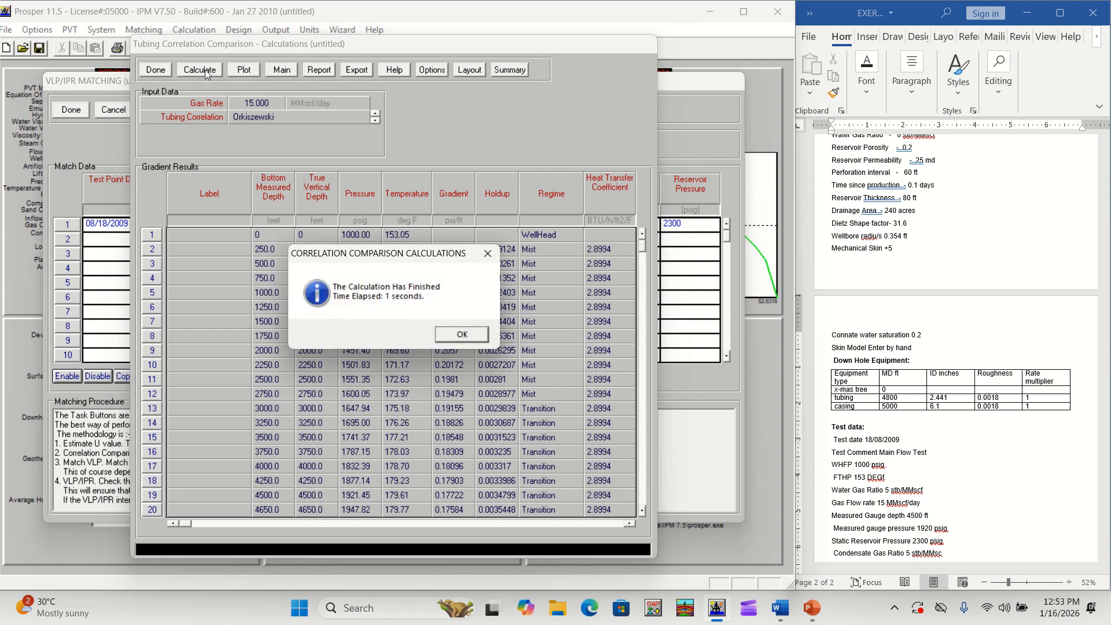
Plot pressure against measured depth for the Orkiszewski correlation, and finish the tubing correlation comparison
click(462, 336)
click(243, 70)
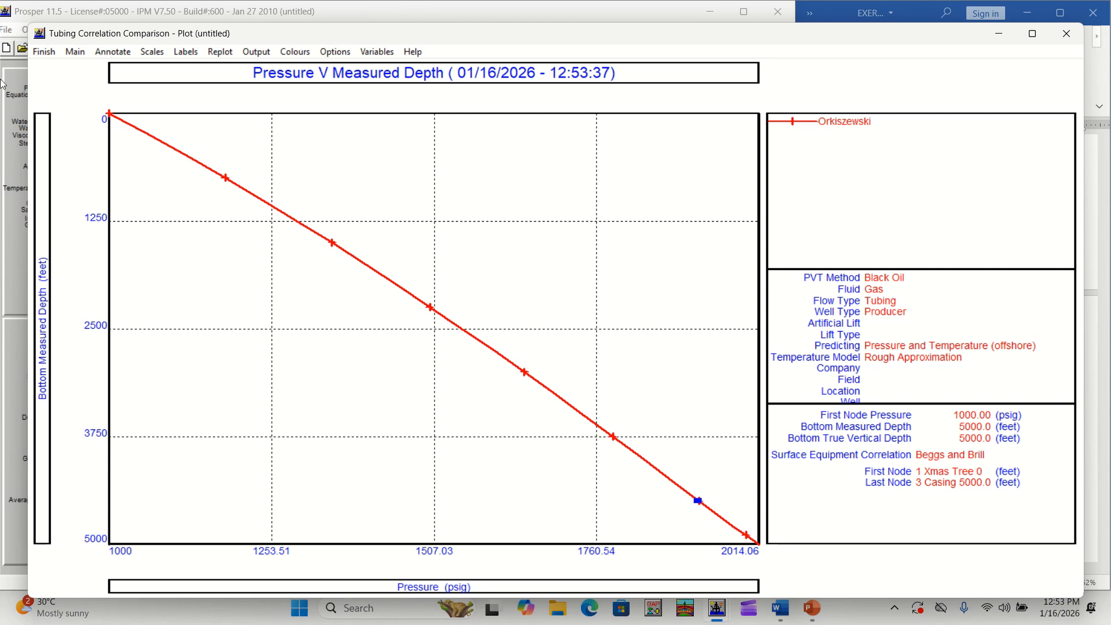
mouse_move(50, 15)
click(45, 54)
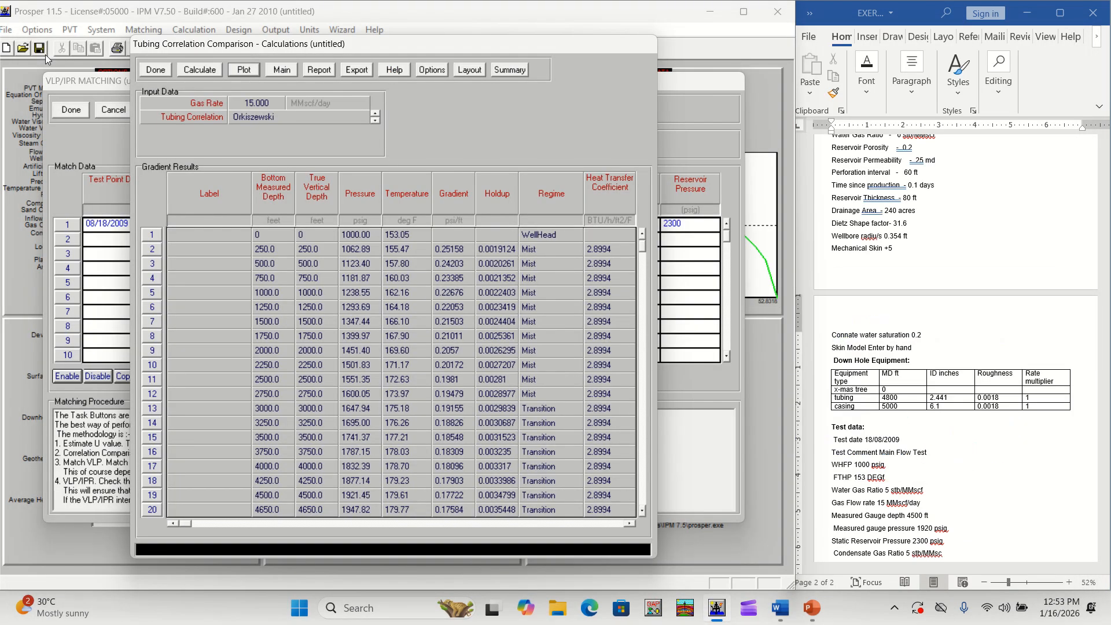
click(153, 71)
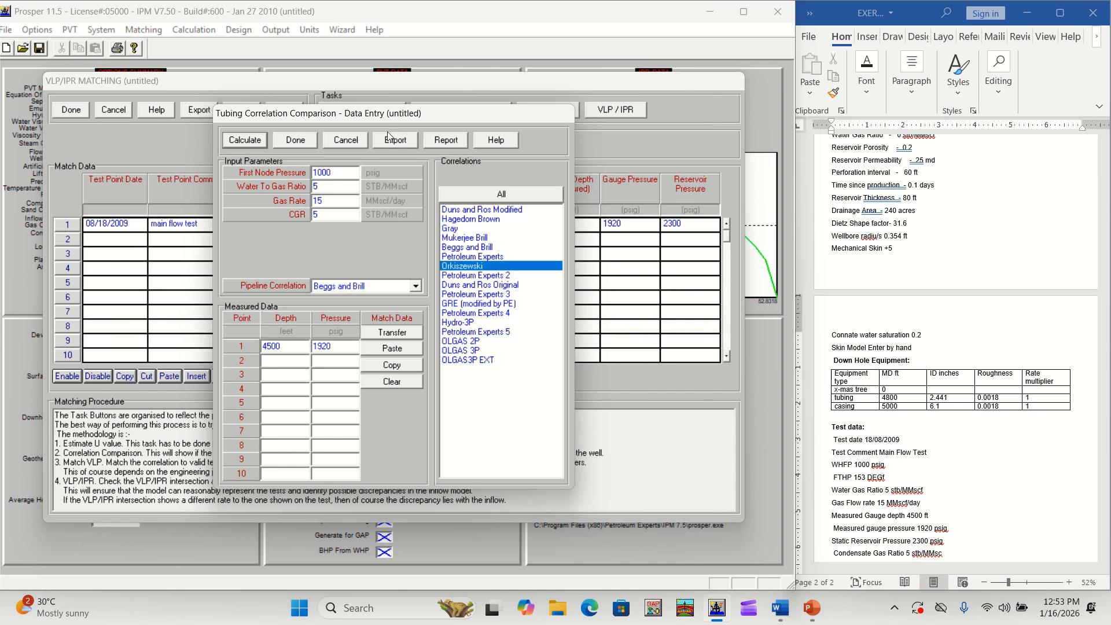
click(283, 141)
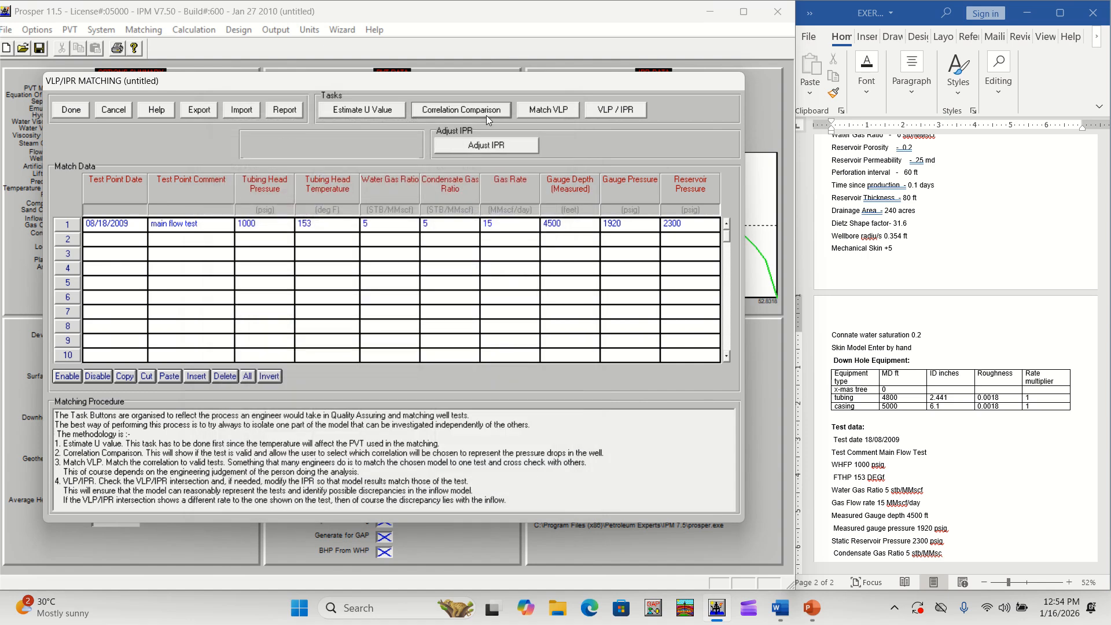
Calculate the VLP/IPR match for the main flow test with the Orkiszewski correlation and plot the two curves
click(624, 112)
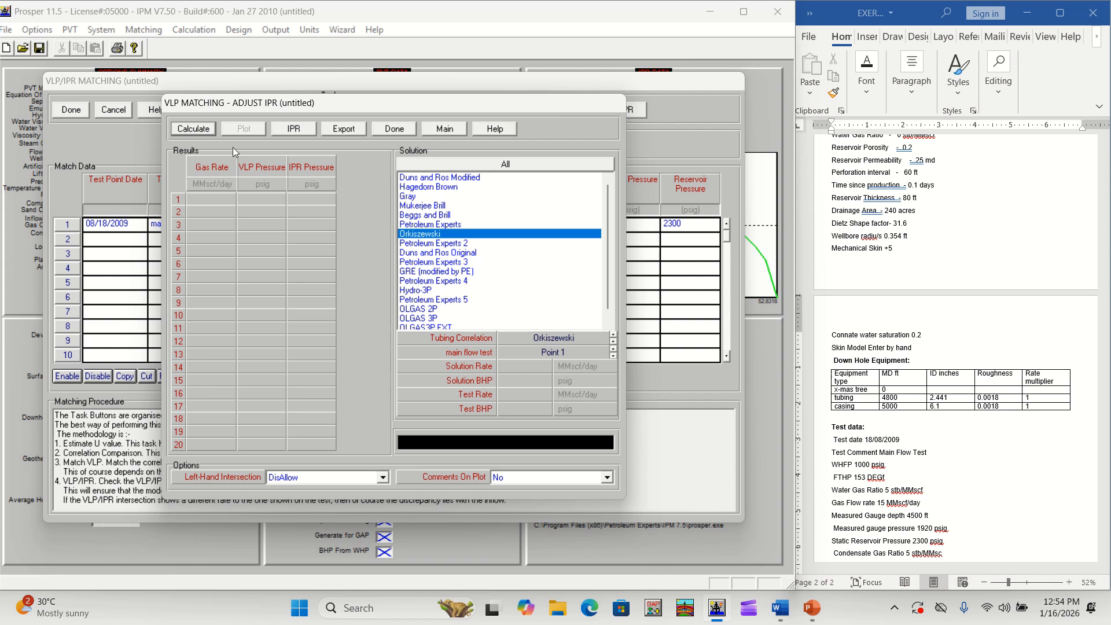
click(200, 128)
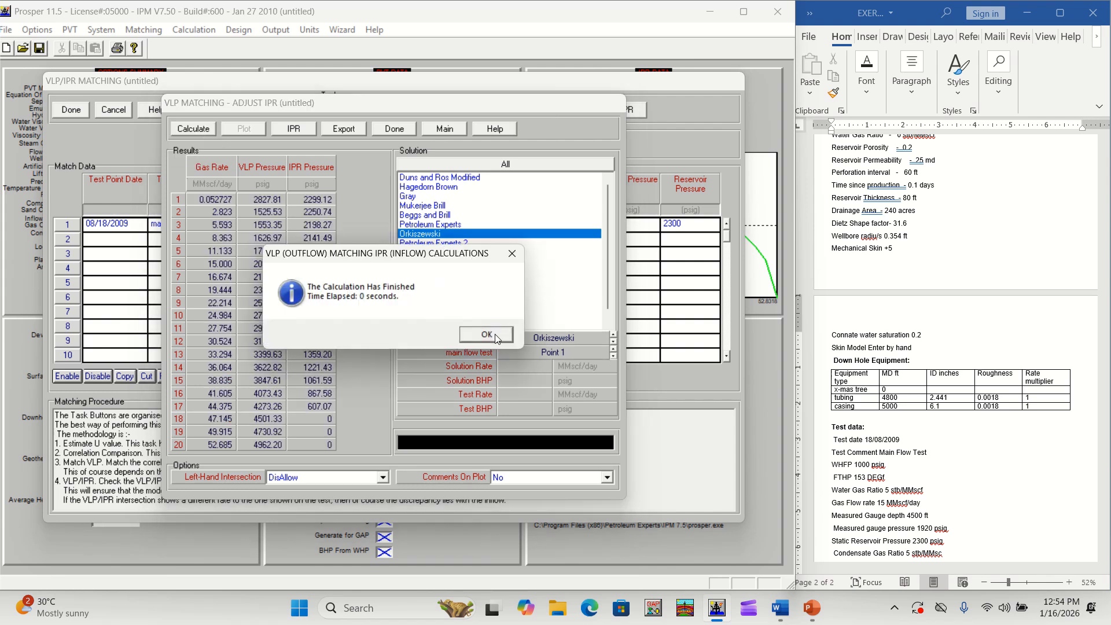
click(487, 335)
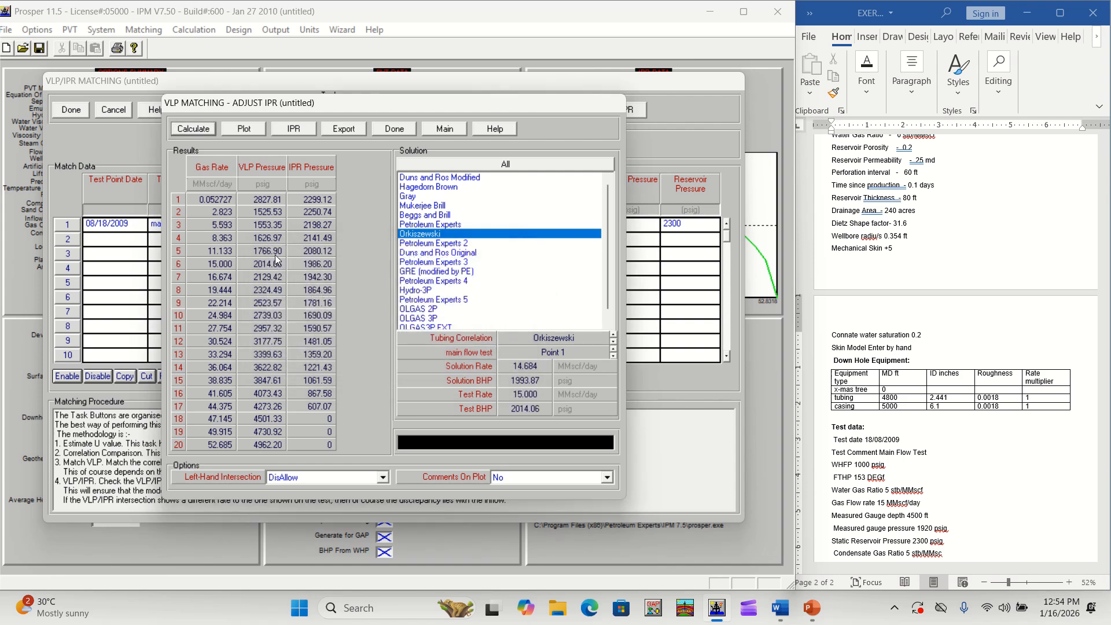
click(251, 133)
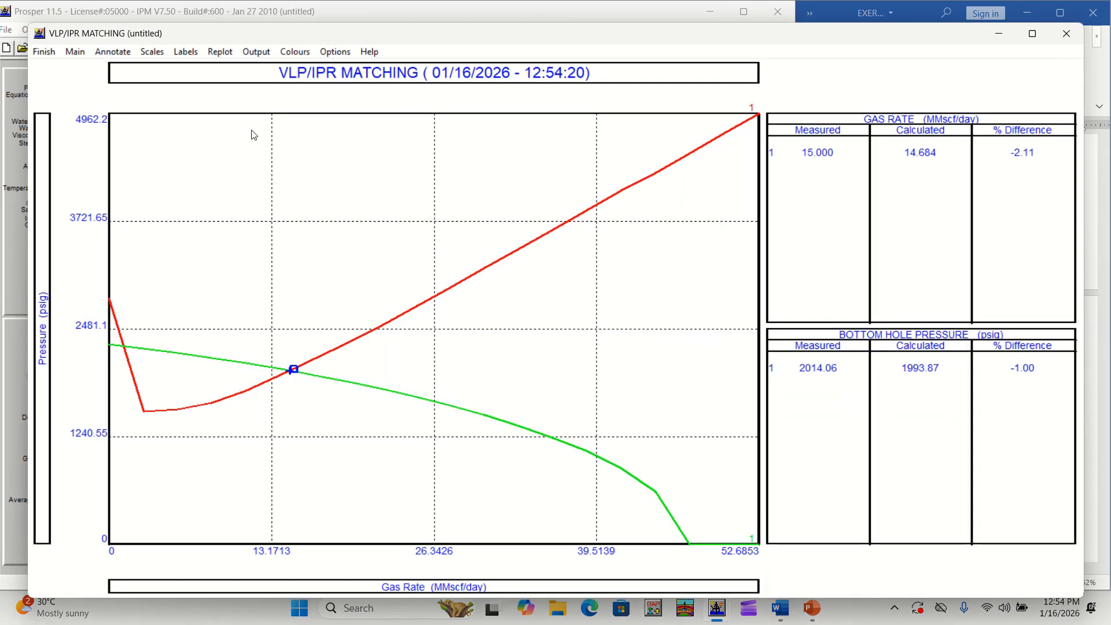